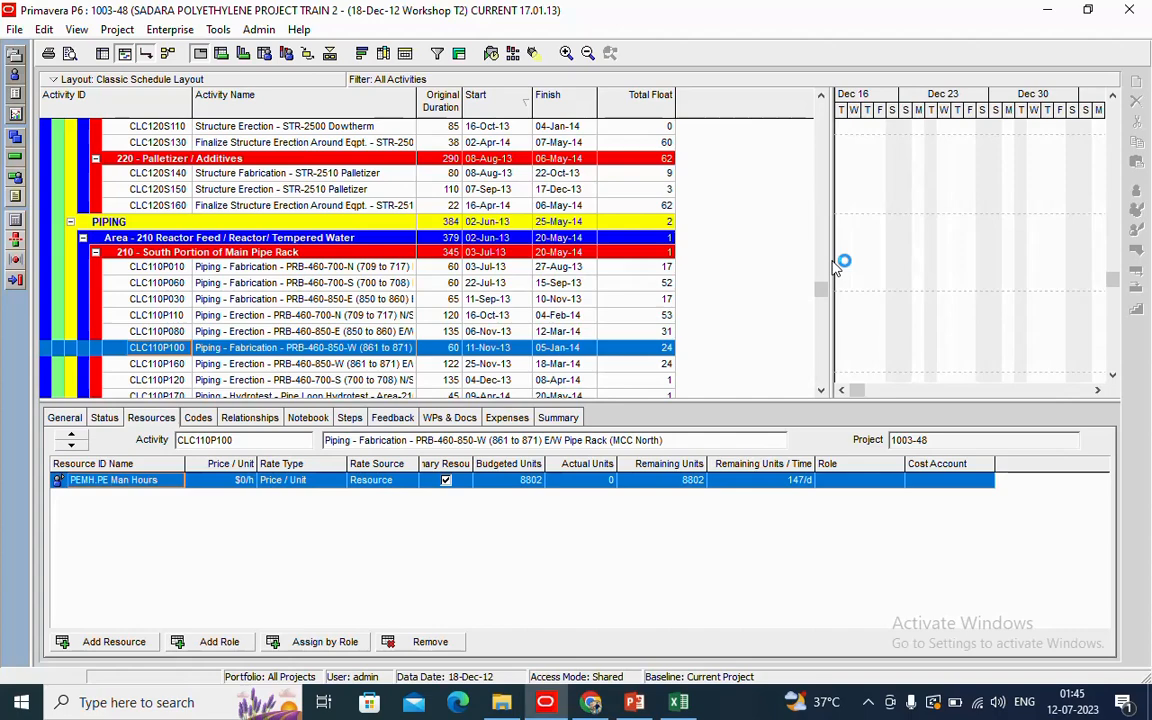
Create a new activity filter with a first condition requiring Start to be within range of
left_click(439, 54)
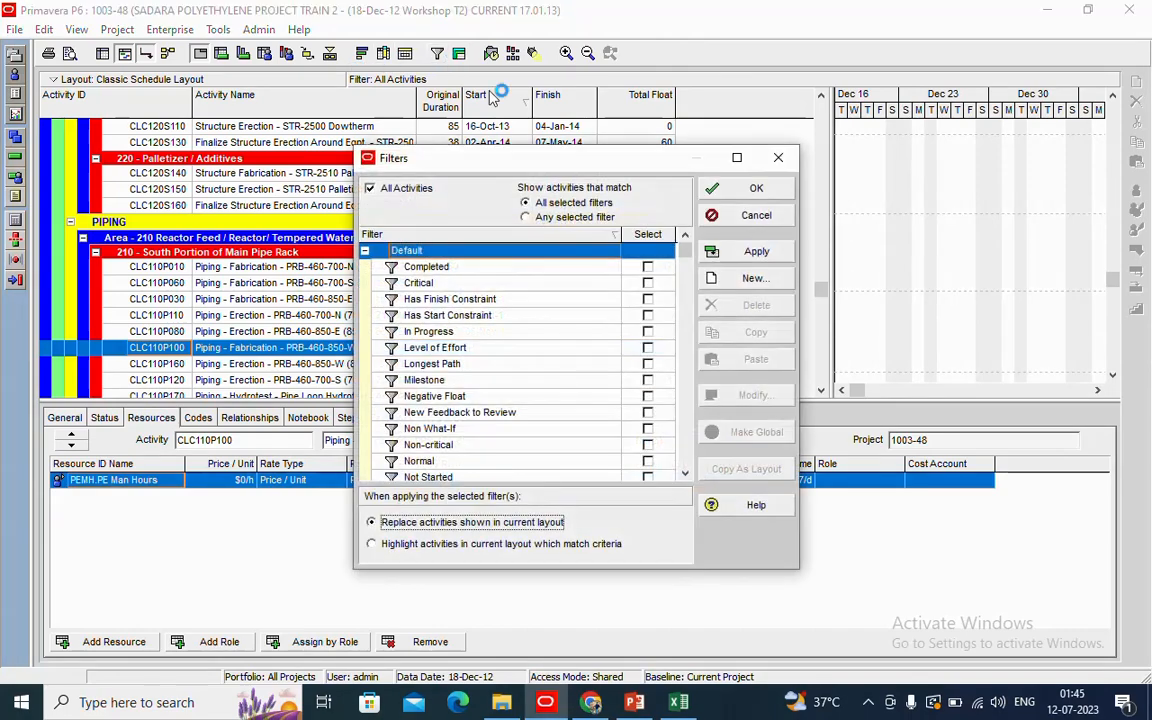
left_click(758, 280)
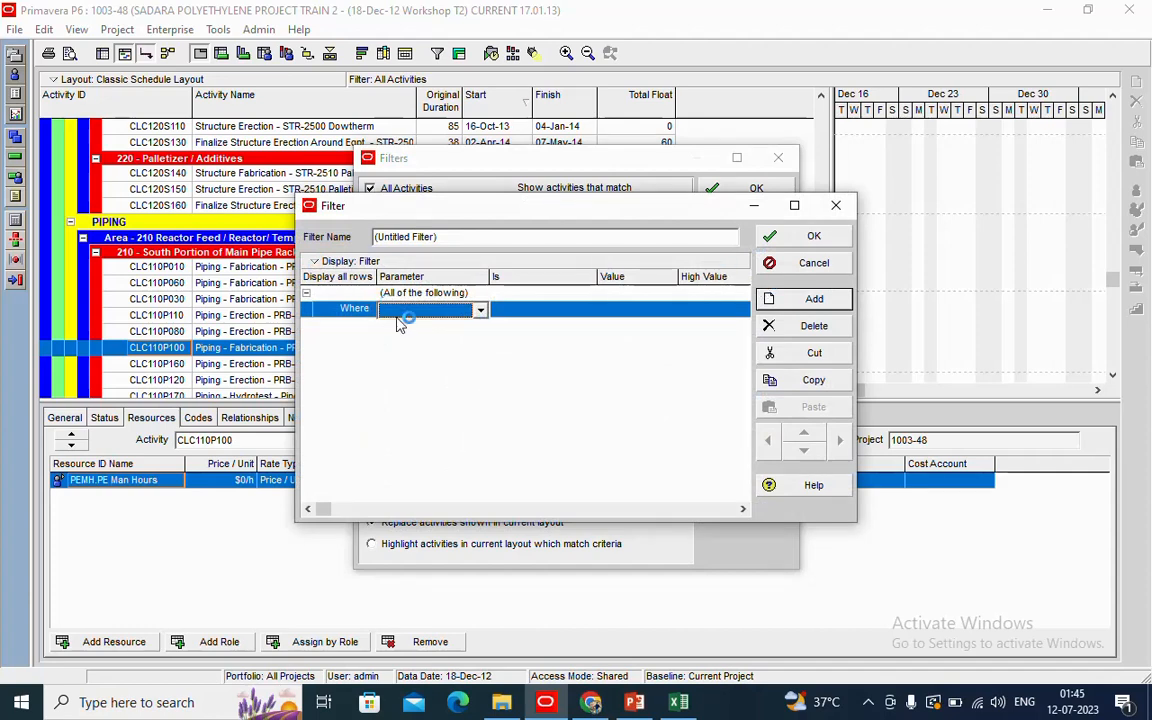
left_click(425, 312)
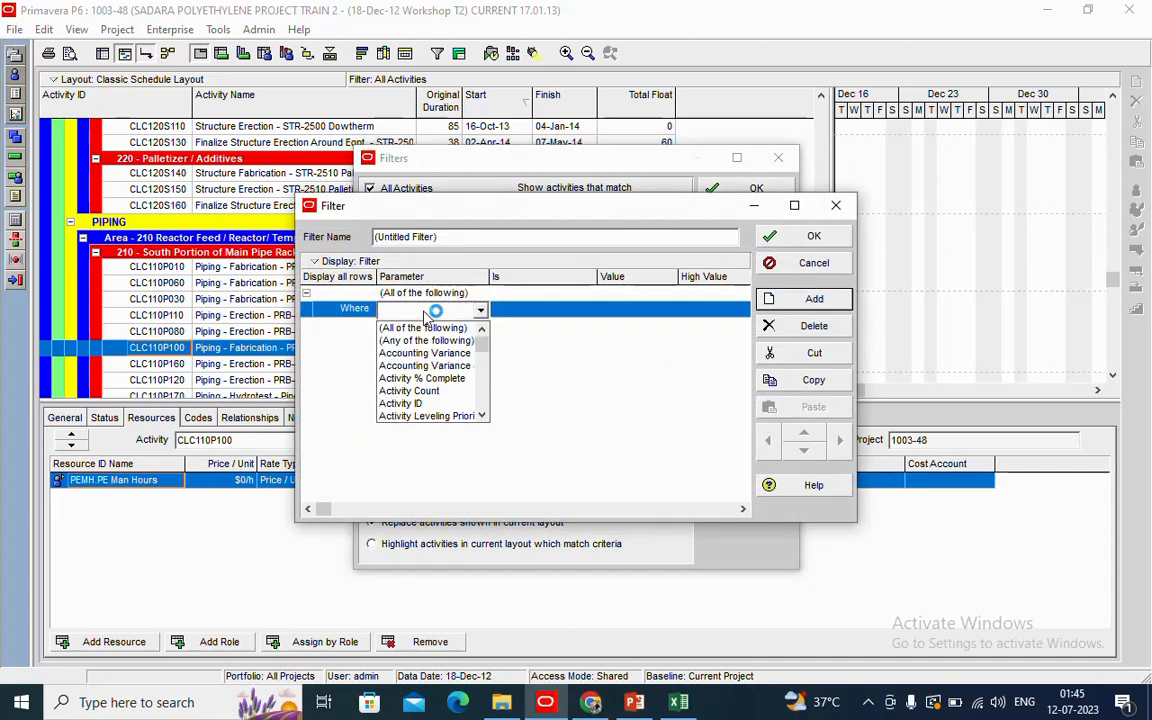
type("st")
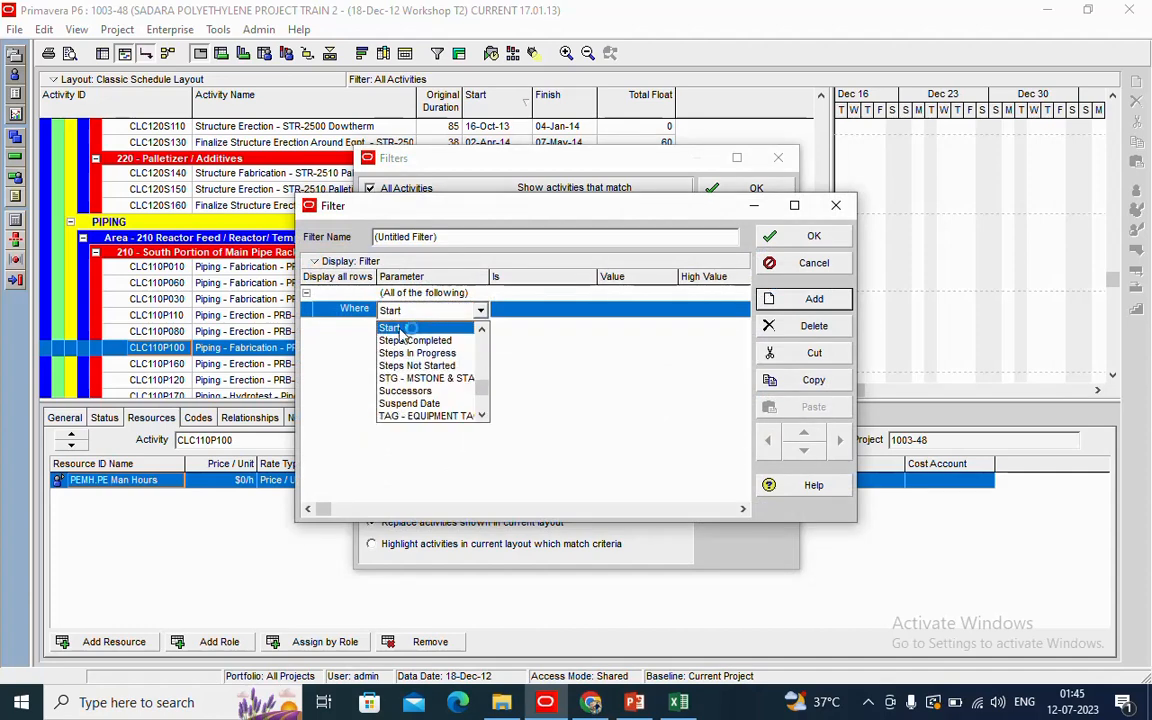
left_click(400, 330)
left_click(530, 318)
left_click(530, 318)
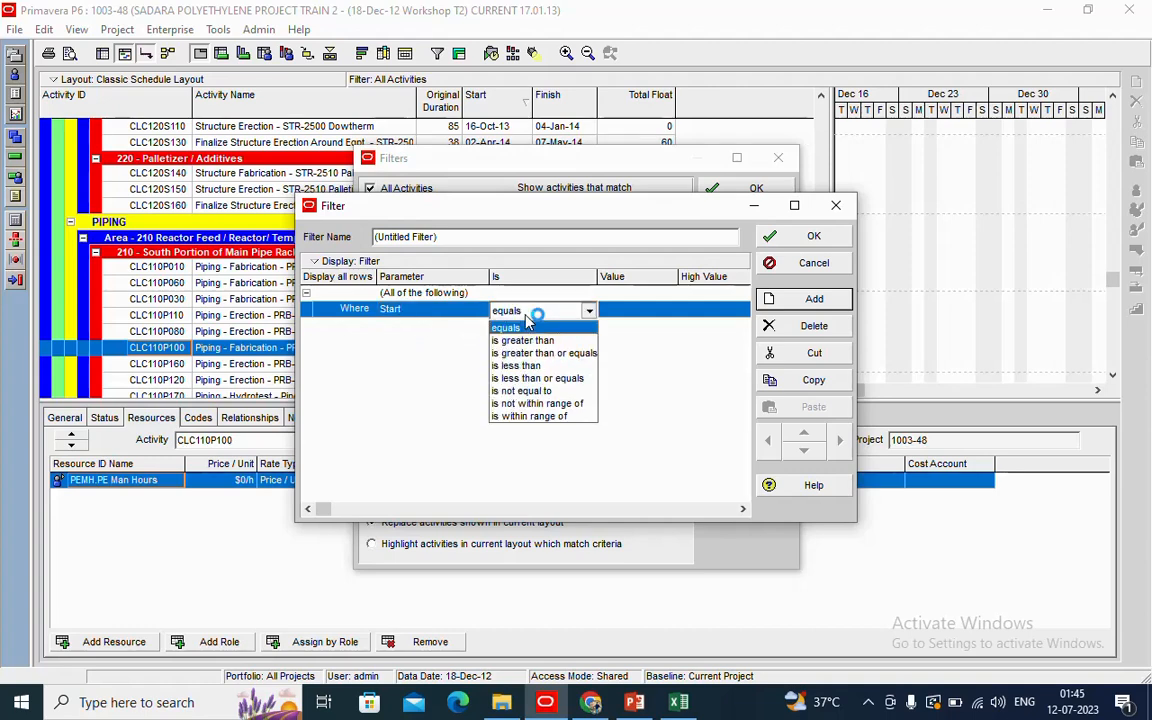
left_click(518, 418)
Set the Start condition's value to DD (Earliest Data Date) and its high value to DD+2W
left_click(652, 300)
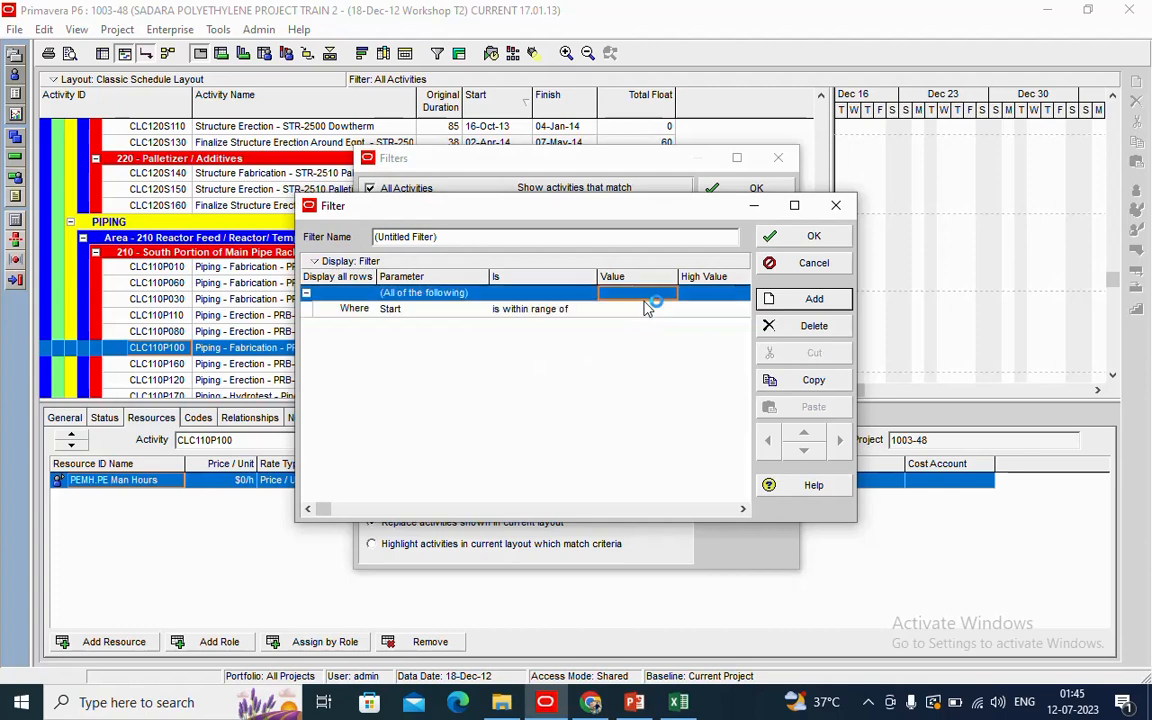
left_click(652, 312)
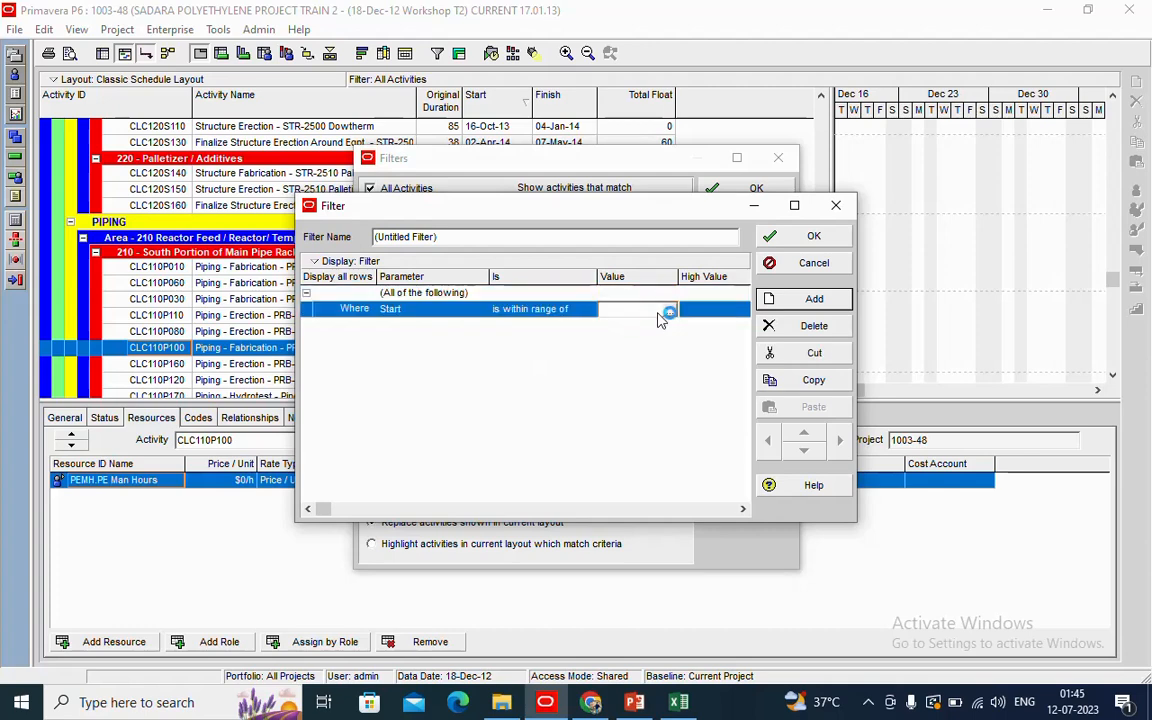
left_click(668, 312)
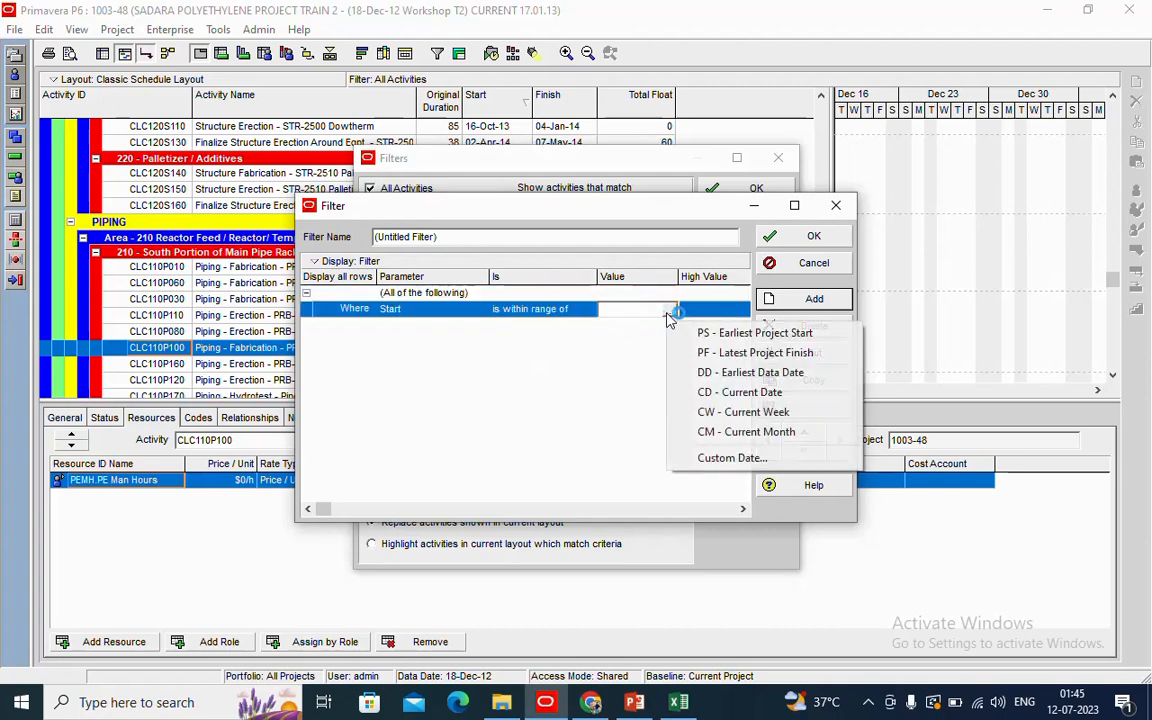
left_click(707, 374)
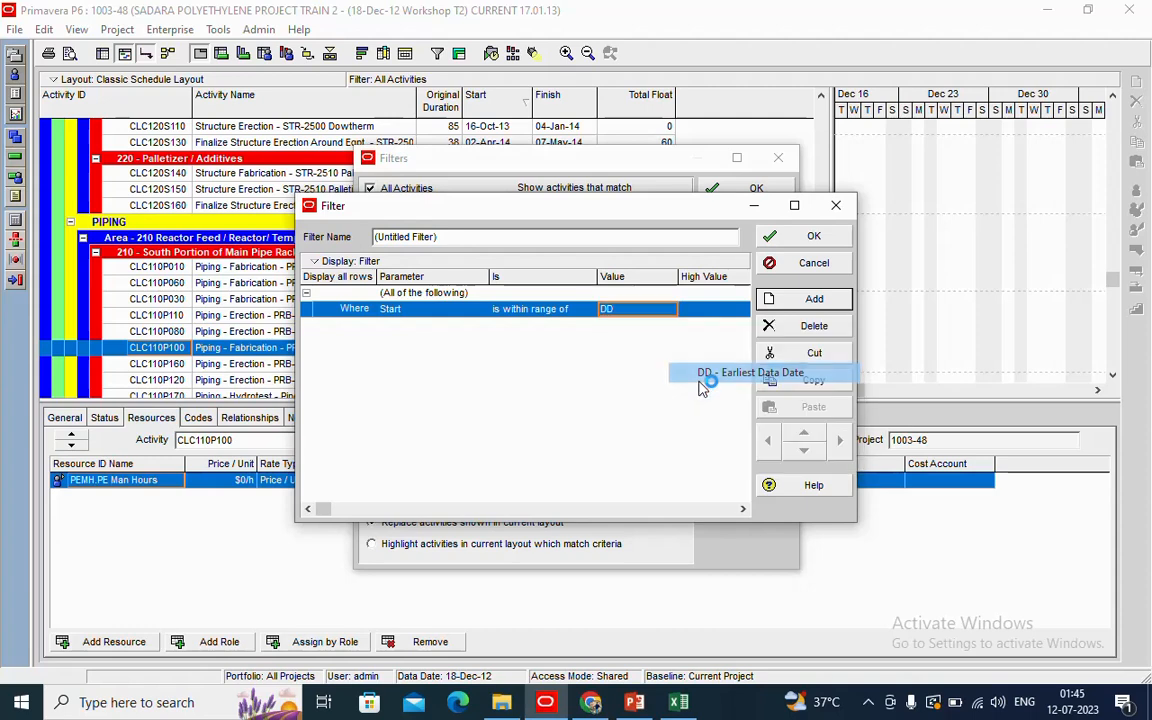
left_click(730, 311)
left_click(745, 314)
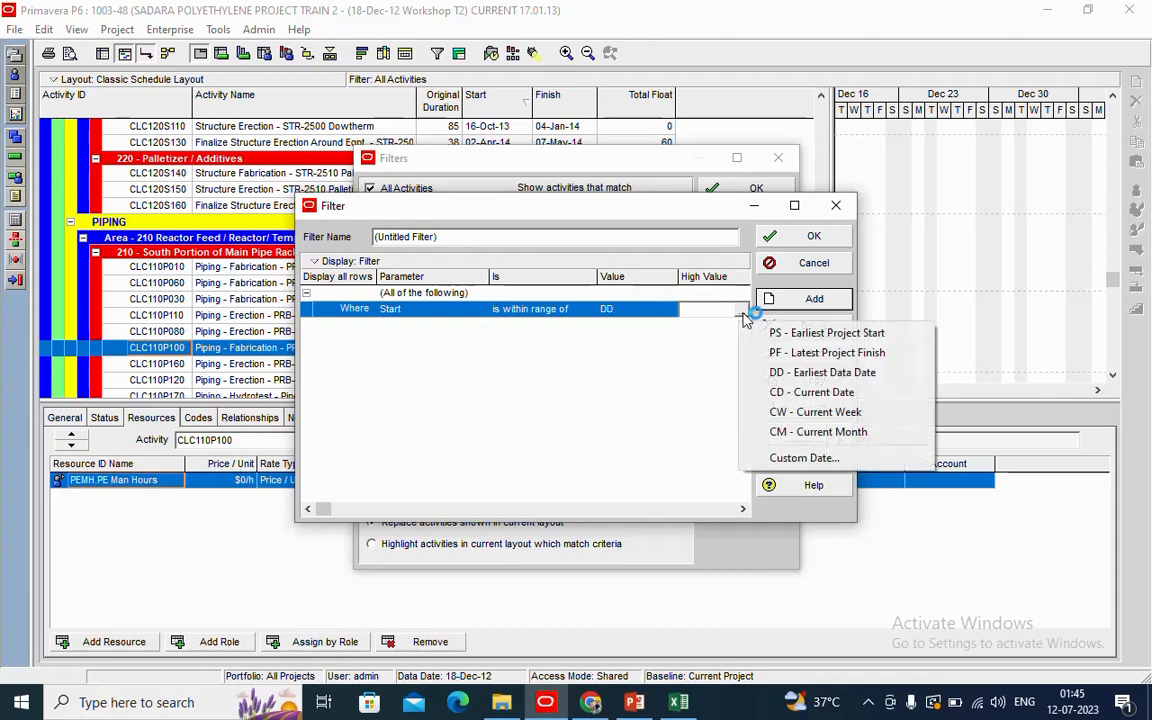
left_click(773, 371)
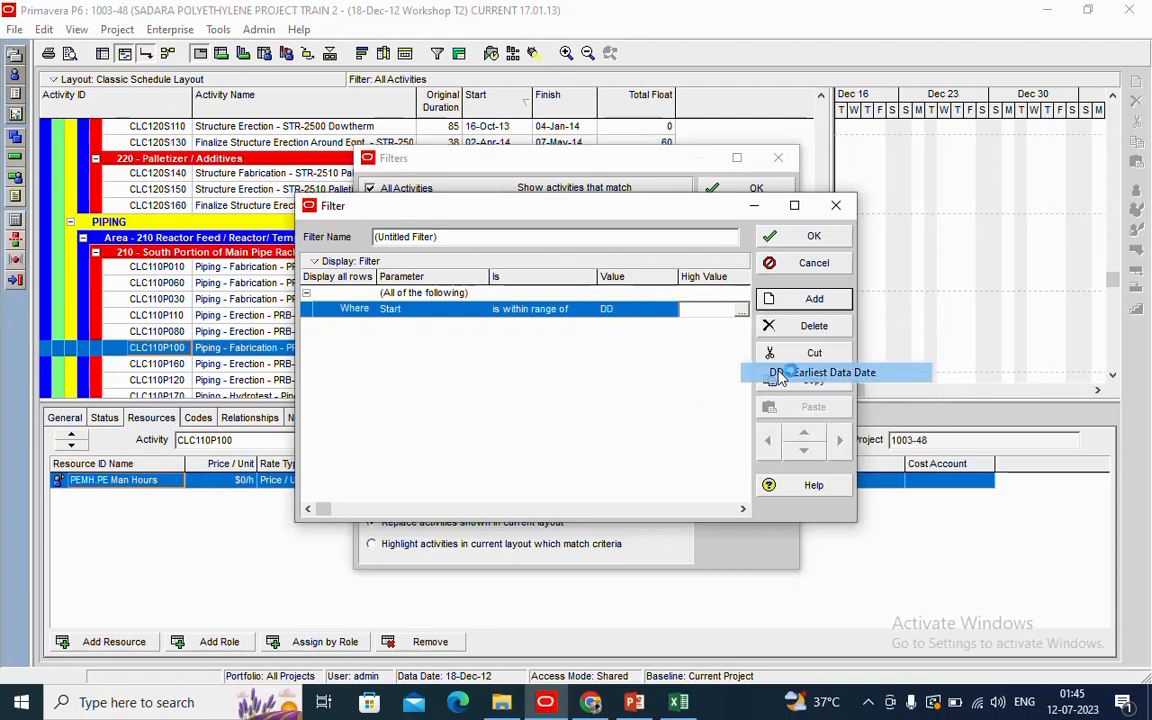
left_click(712, 315)
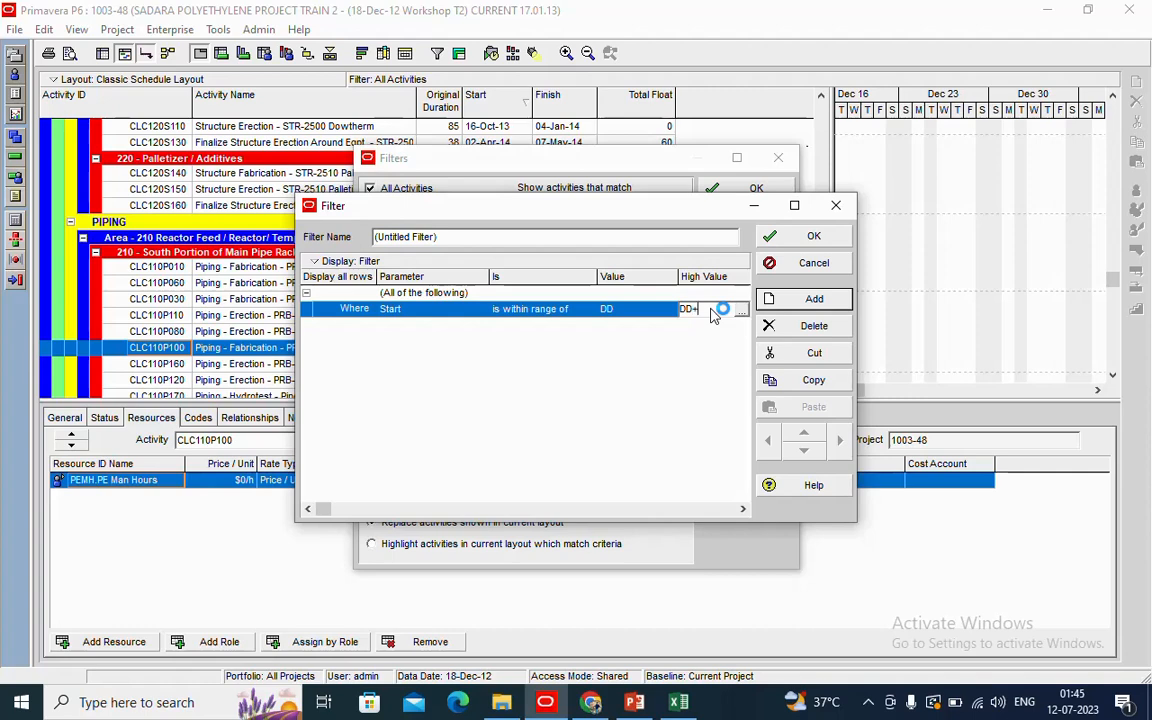
Add a second filter condition requiring Finish to be within range of
left_click(800, 299)
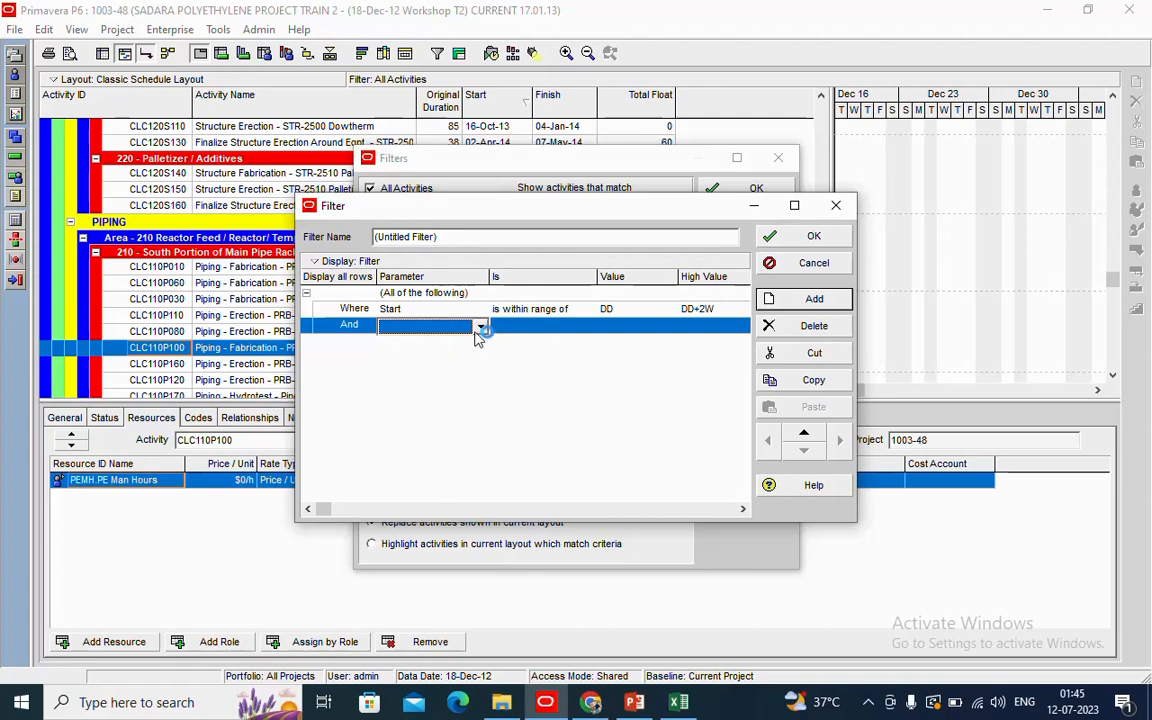
left_click(480, 328)
type("fi")
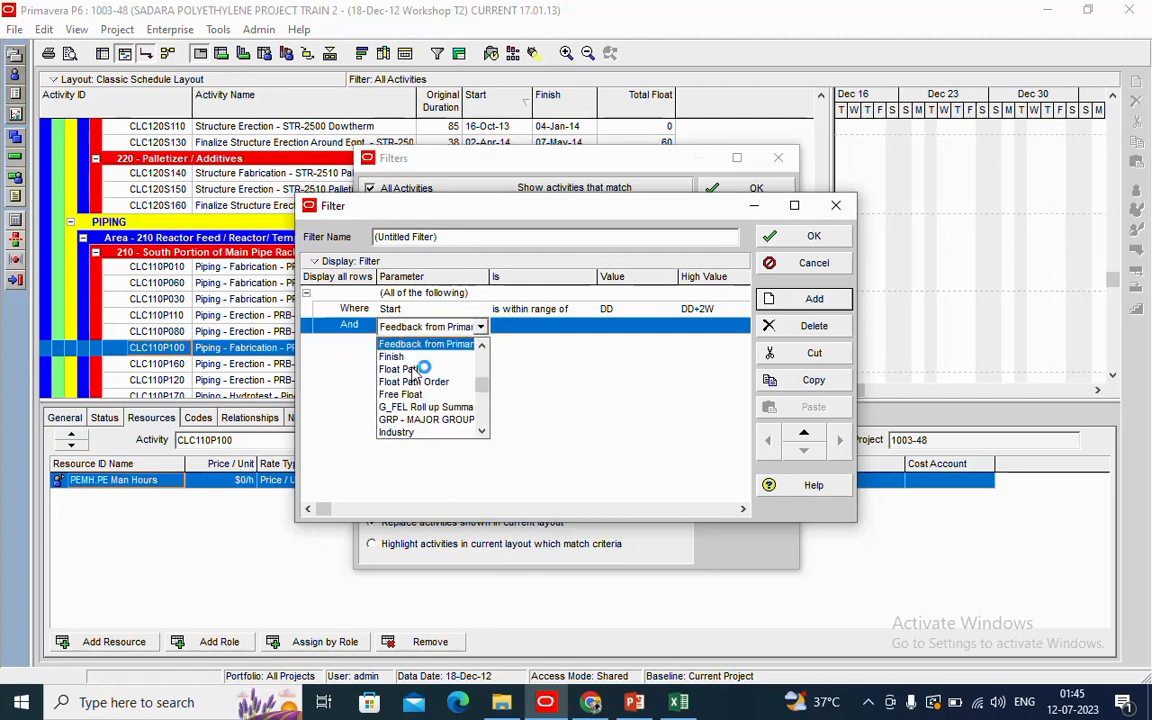
left_click(402, 344)
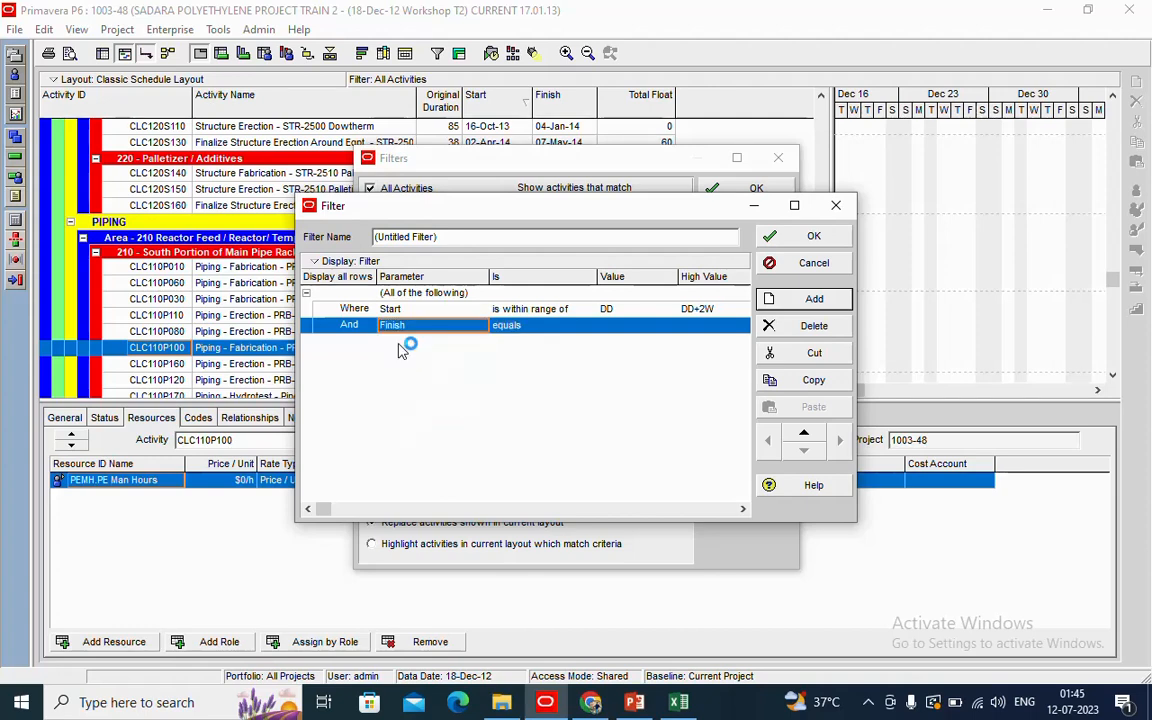
left_click(539, 327)
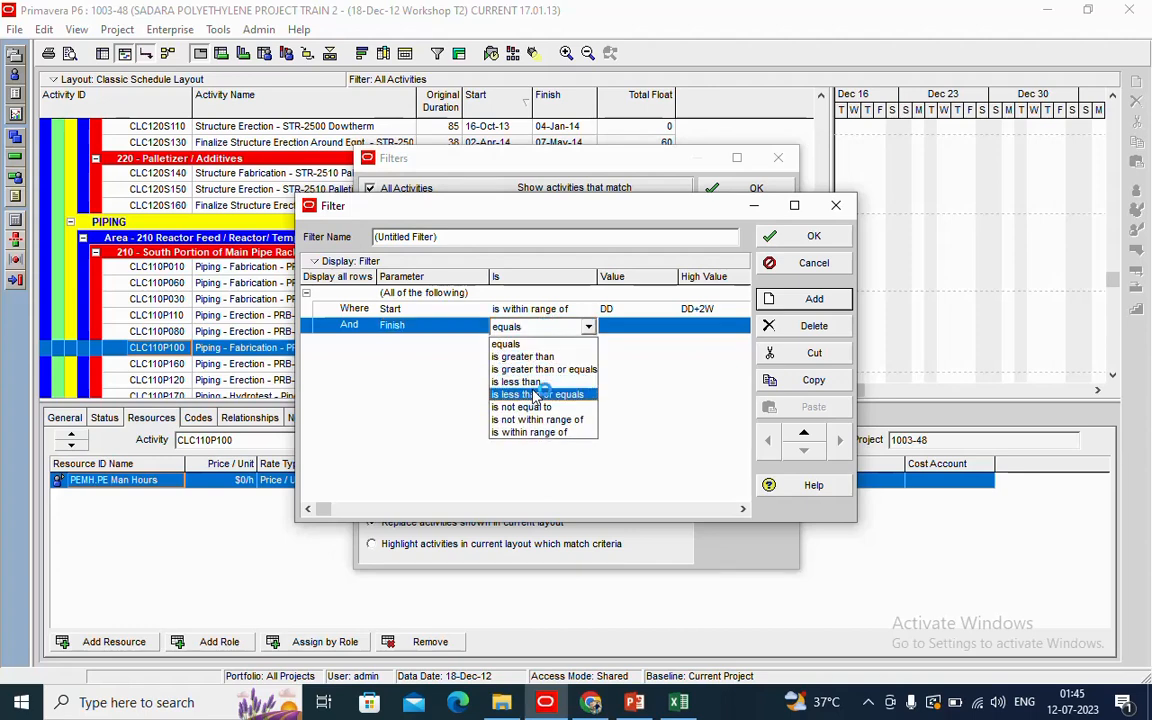
left_click(541, 432)
Set the Finish condition's range from DD (Earliest Data Date) to a high value of DD+2W
left_click(625, 327)
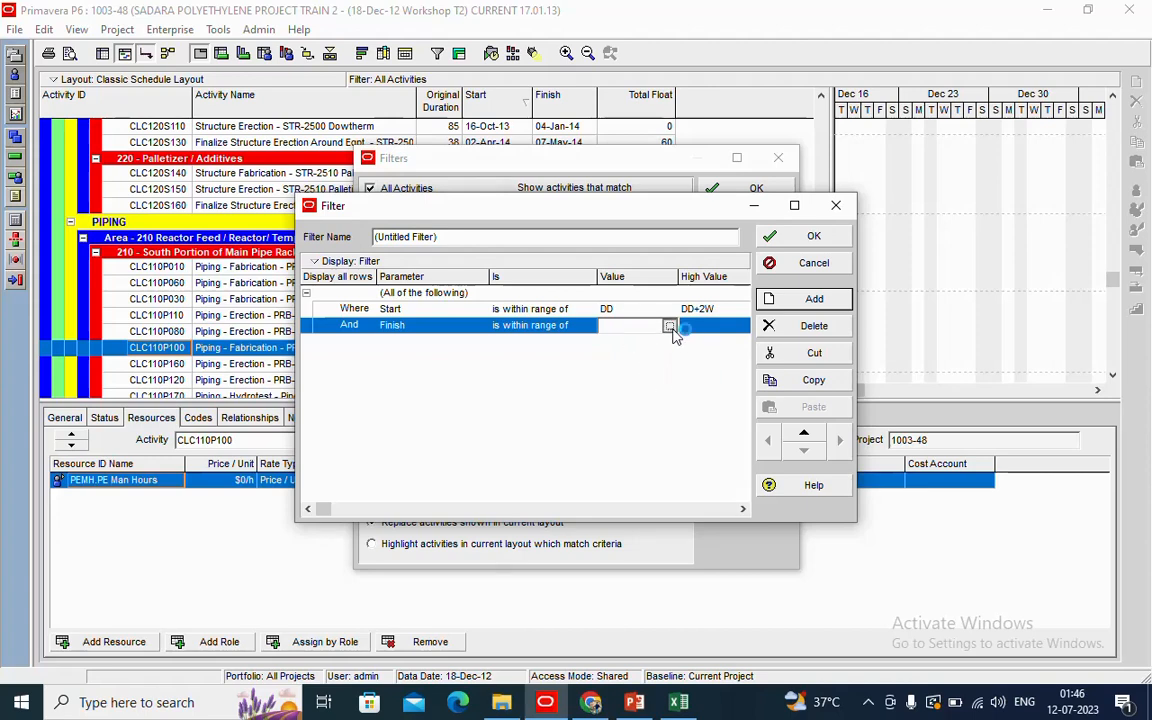
left_click(670, 328)
left_click(716, 388)
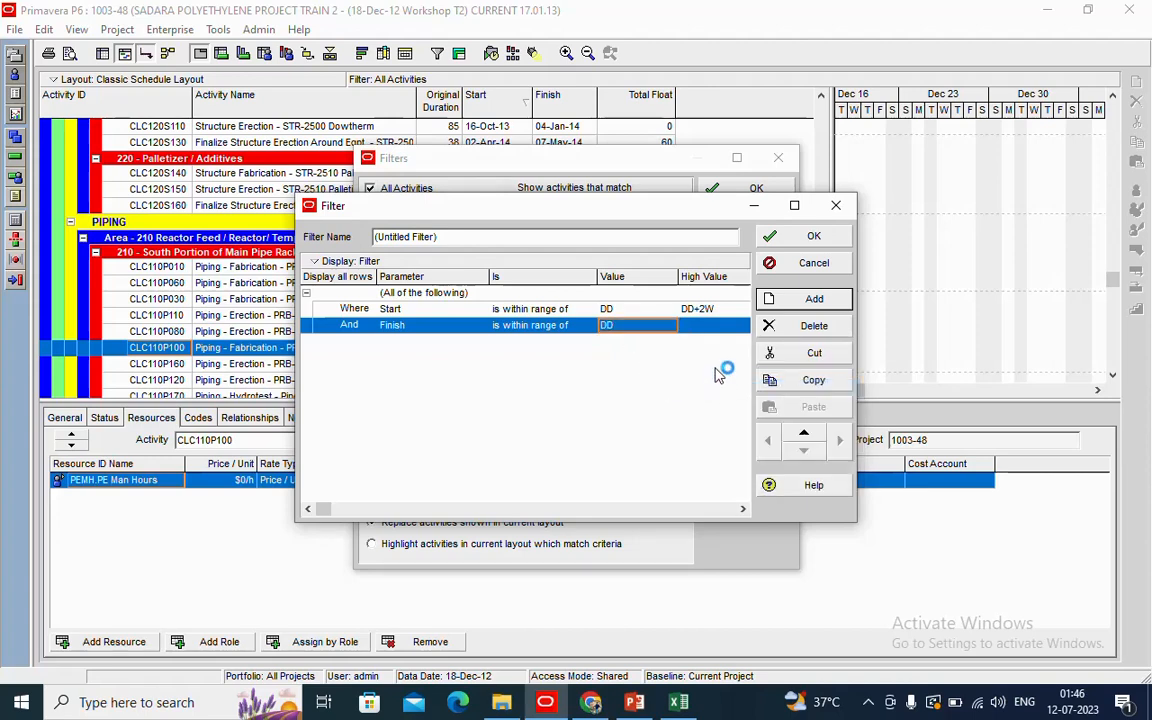
left_click(716, 328)
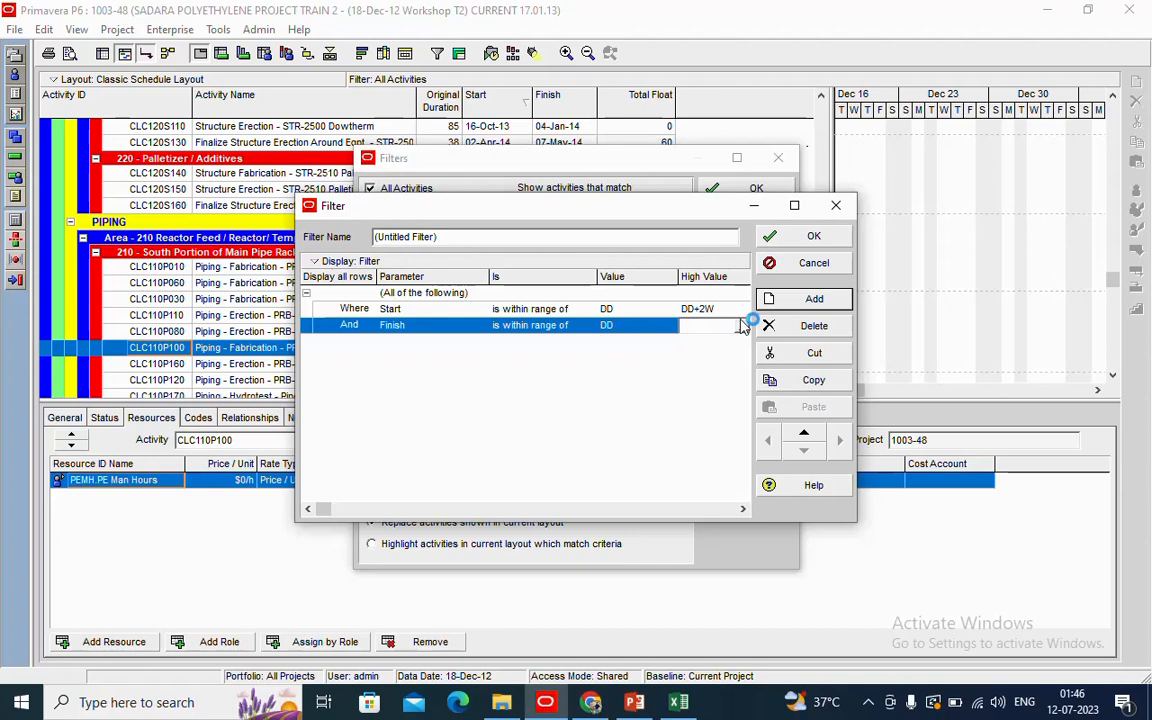
left_click(744, 327)
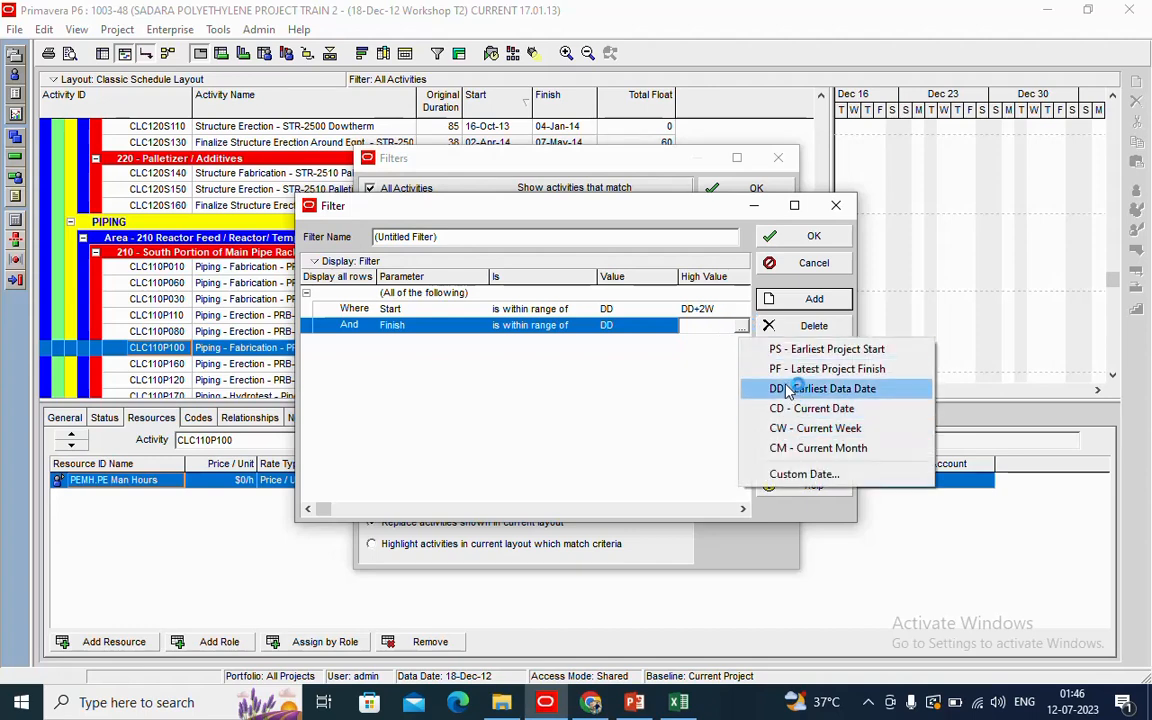
left_click(775, 388)
left_click(716, 327)
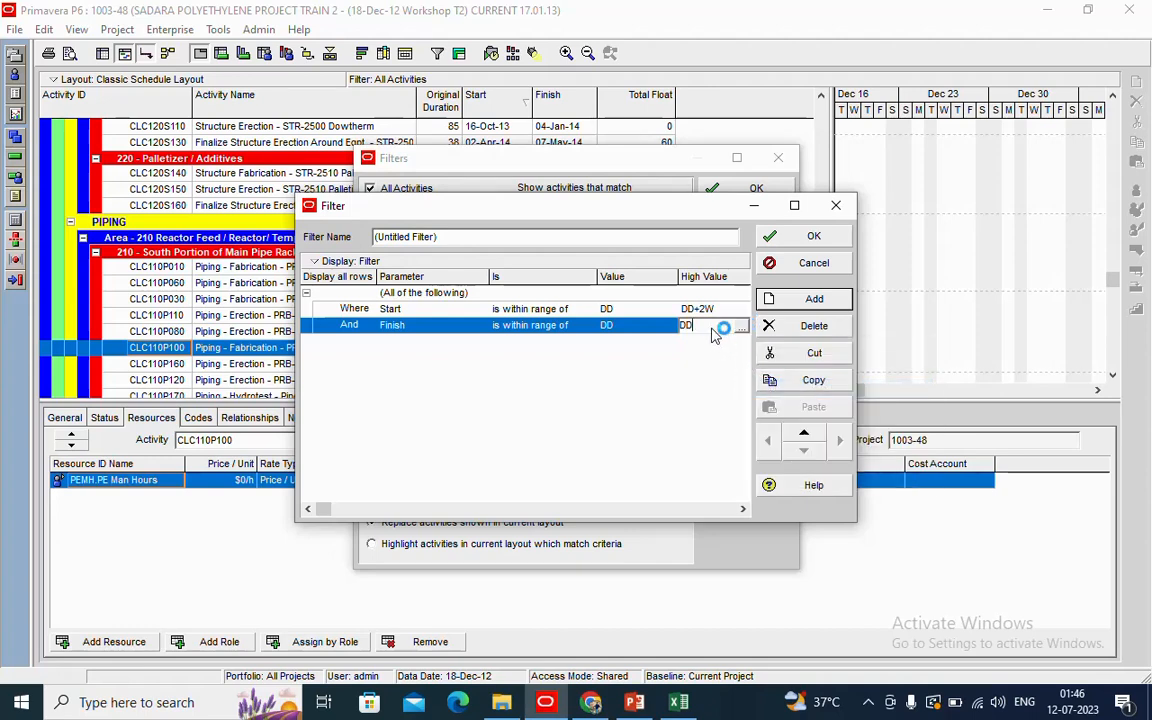
type("+")
Add a third filter condition where Activity Status equals In Progress
left_click(816, 302)
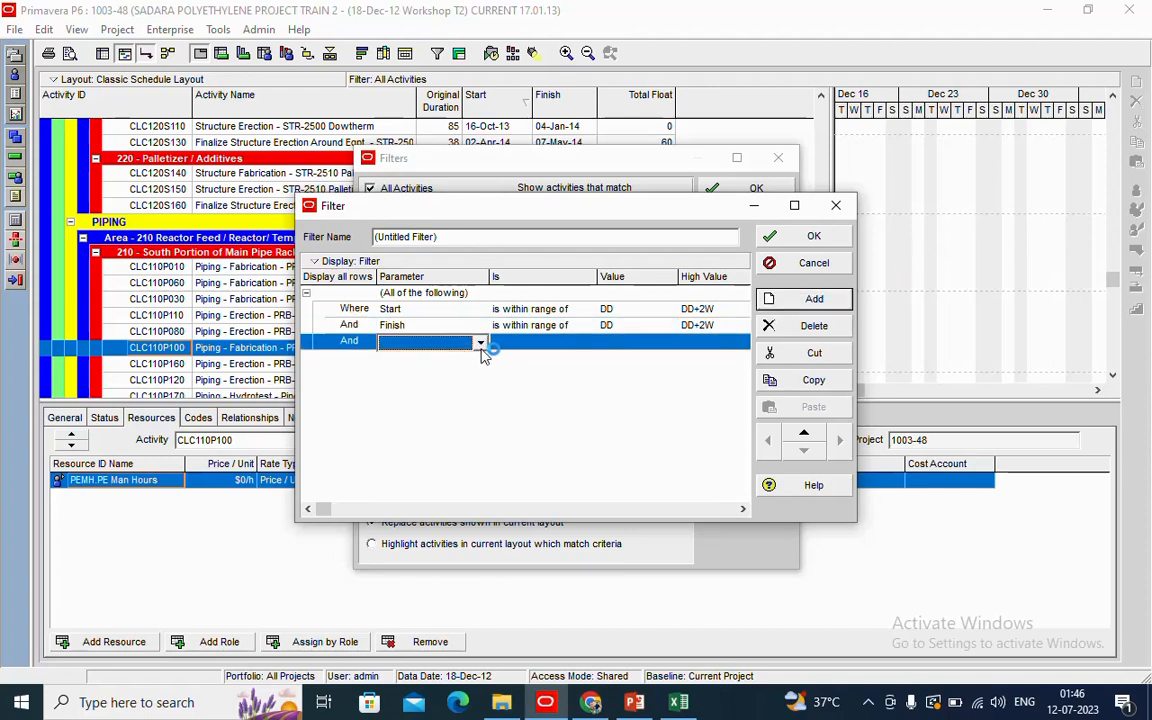
left_click(480, 343)
scroll(482, 355, "down", 3)
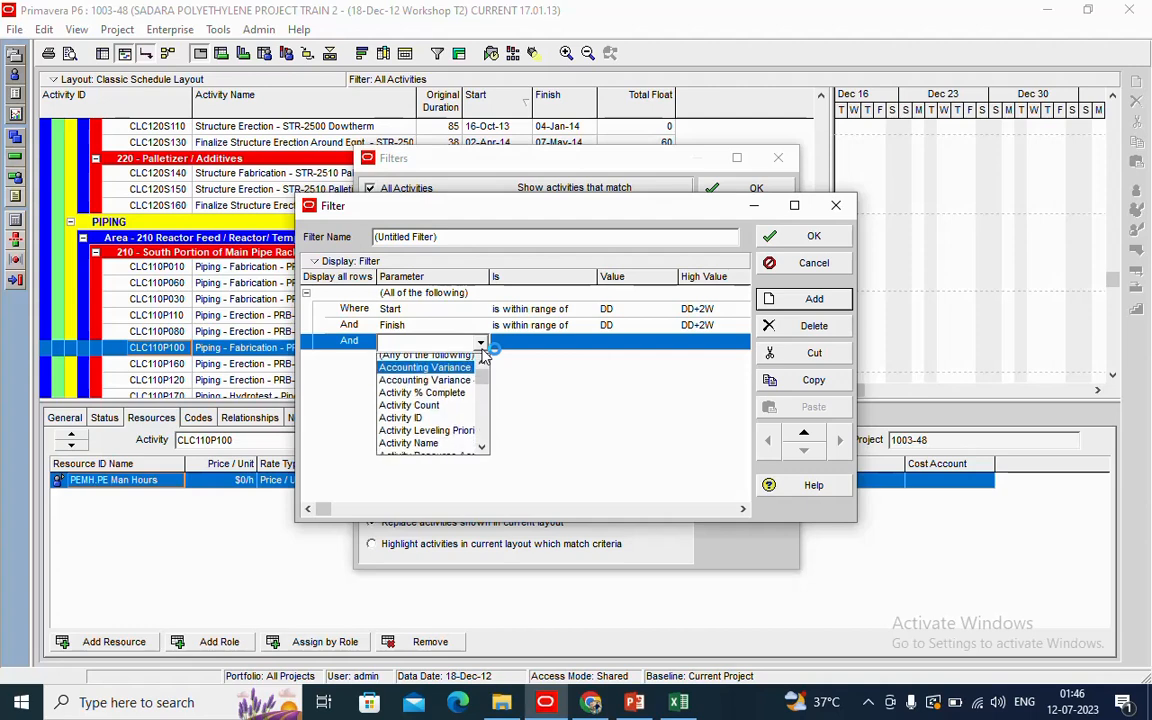
scroll(484, 452, "down", 4)
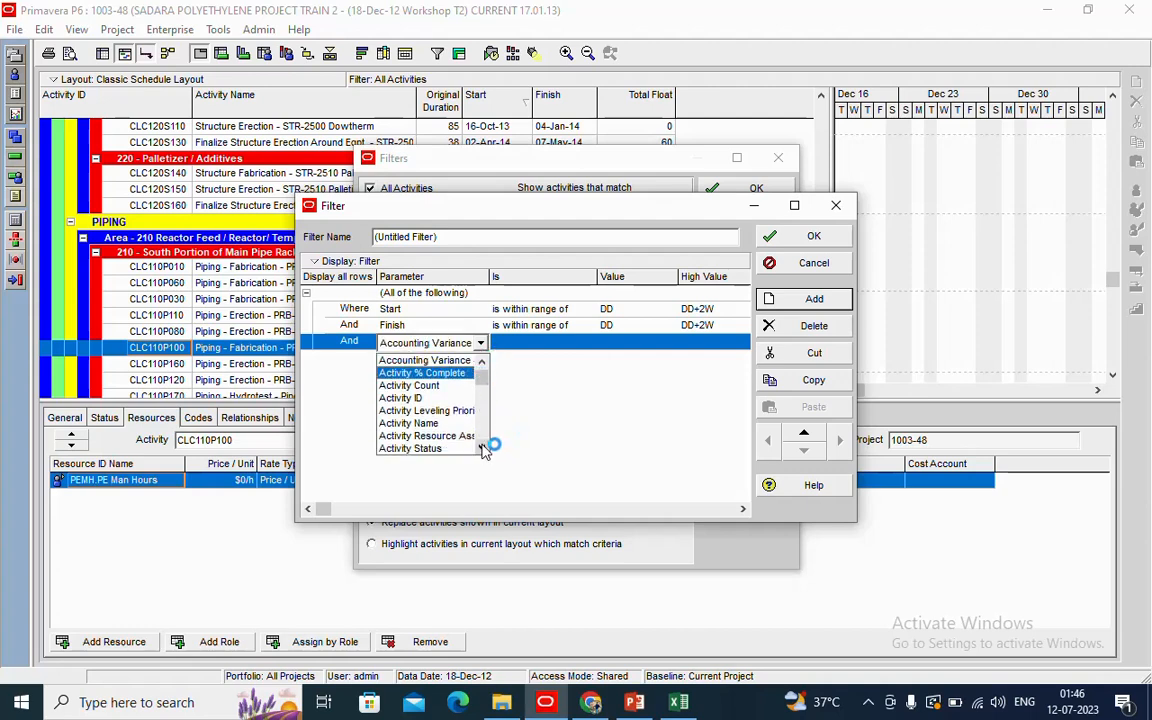
left_click(438, 426)
left_click(550, 343)
left_click(550, 345)
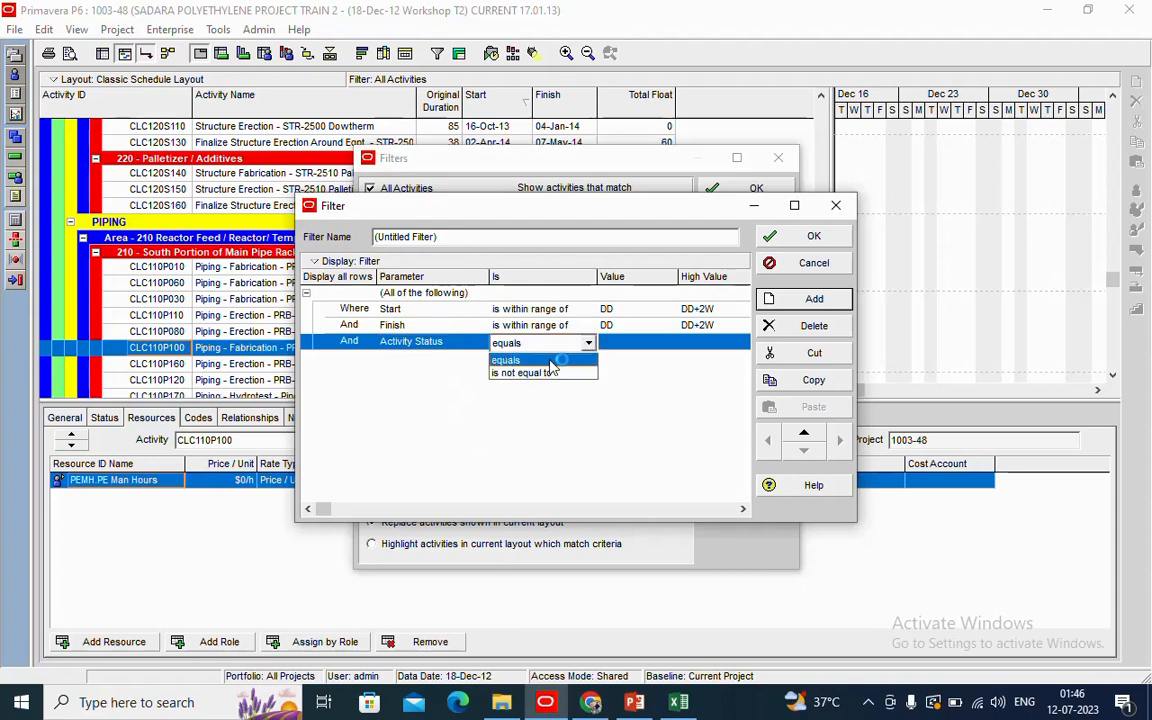
left_click(553, 360)
left_click(630, 346)
left_click(630, 346)
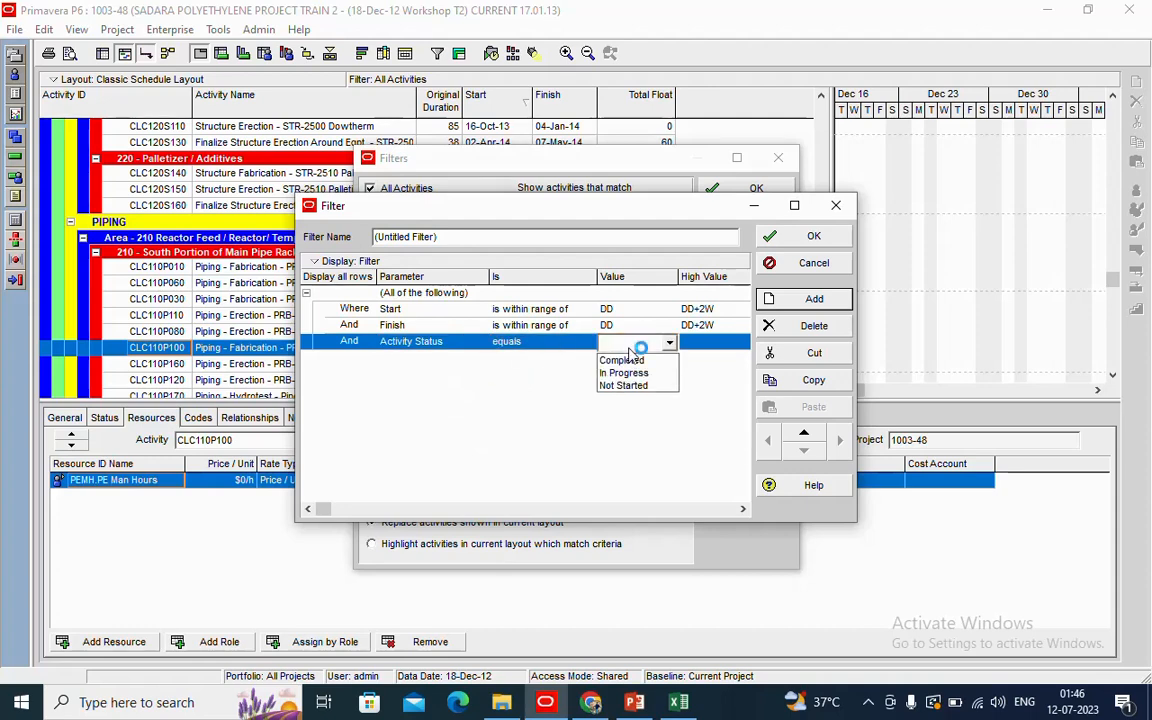
left_click(625, 373)
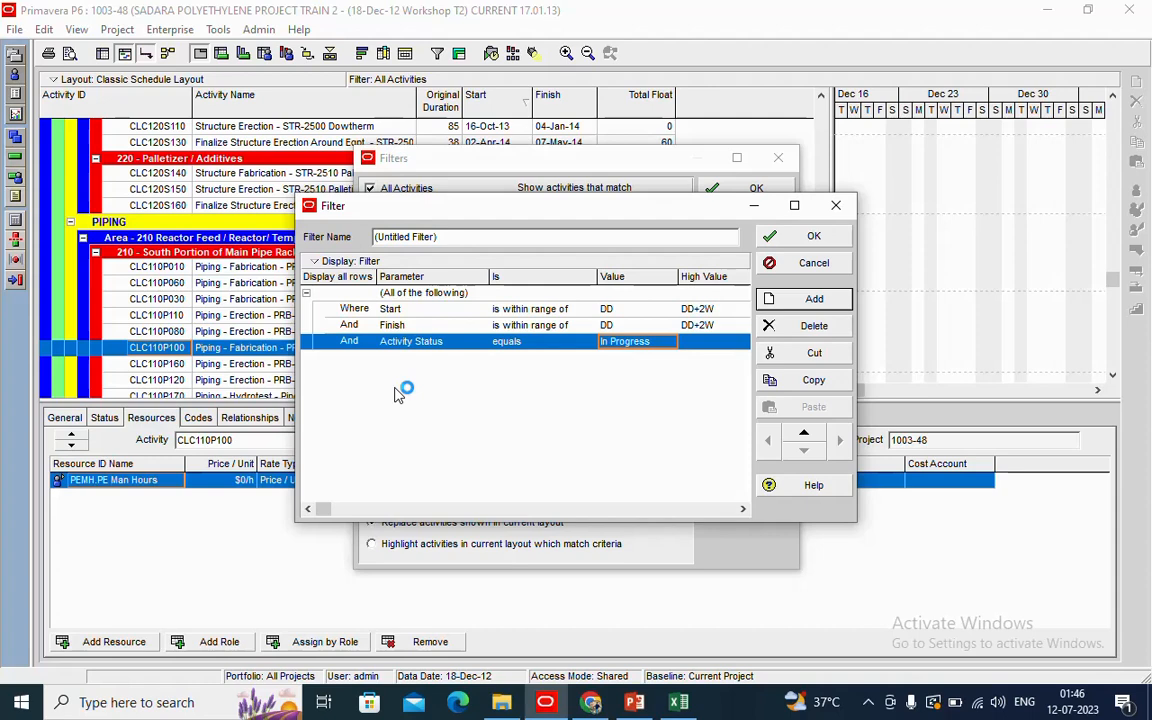
Change the filter's matching rule to (Any of the following) so its conditions combine with Or
left_click(407, 296)
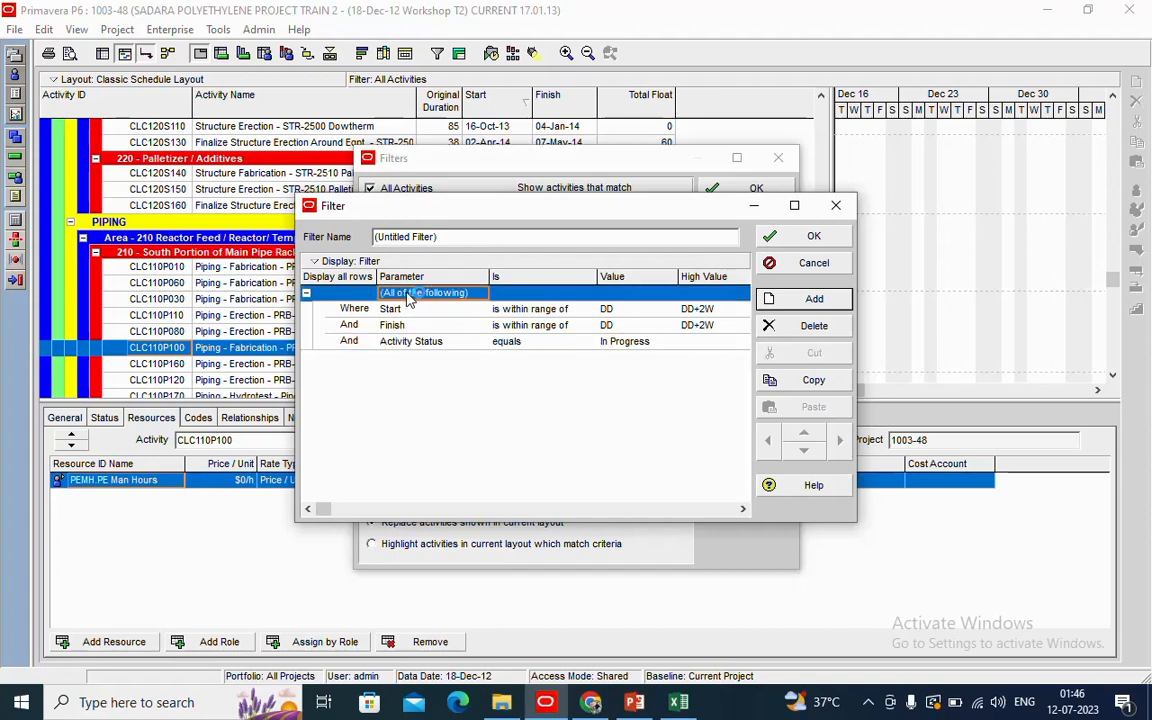
left_click(407, 296)
left_click(410, 322)
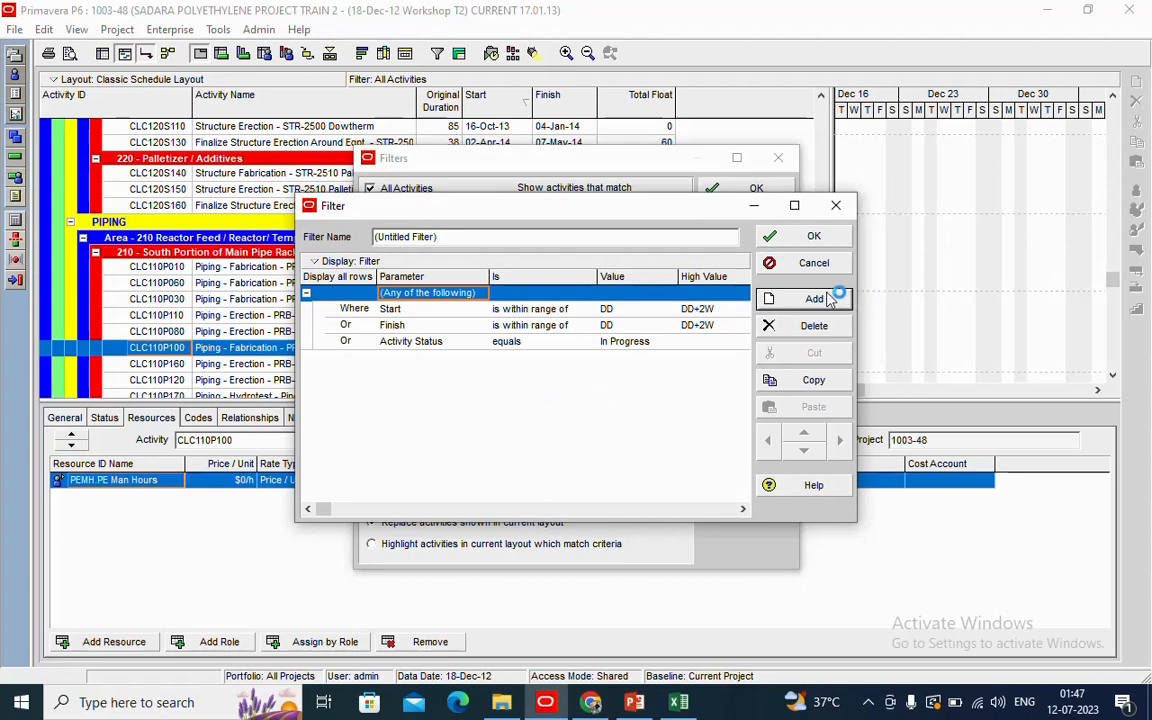
Save the new filter under its default name and apply it to the activity layout
left_click(812, 235)
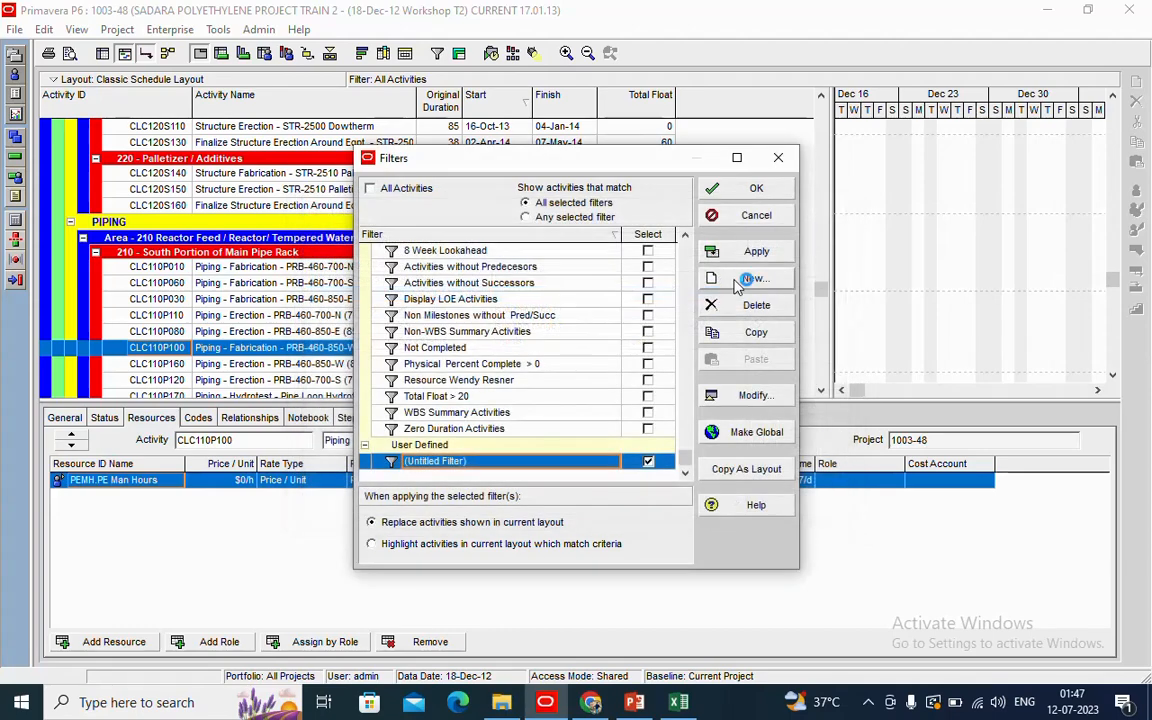
left_click(731, 256)
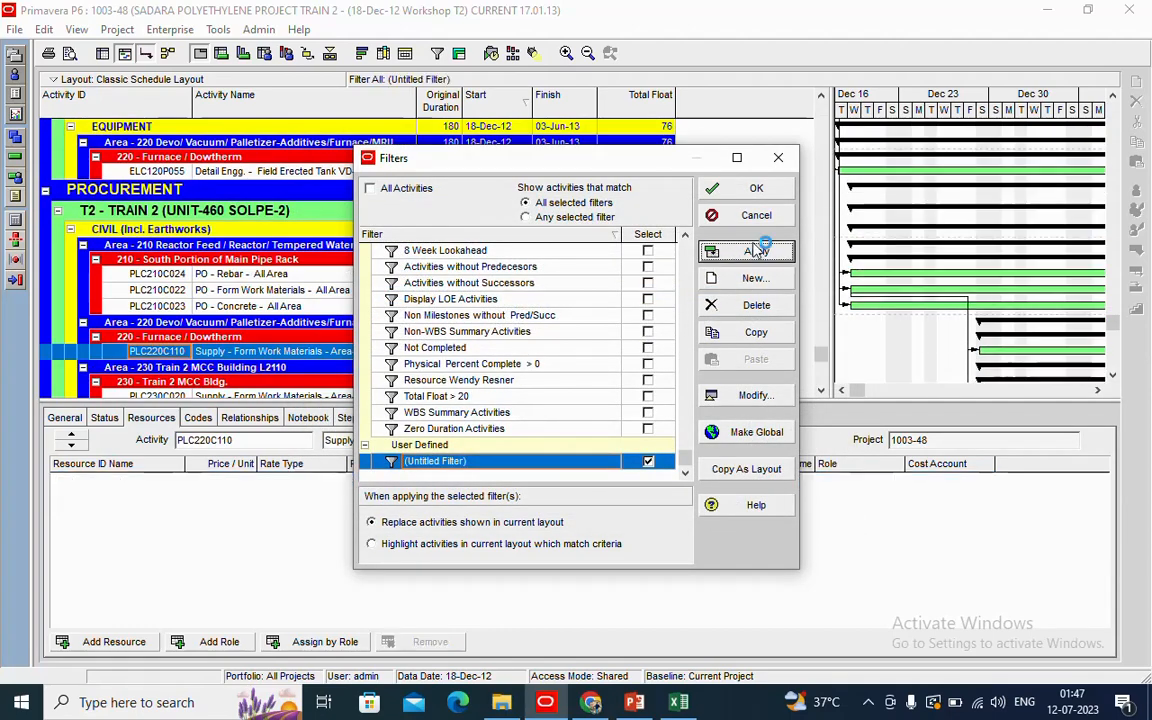
left_click(780, 160)
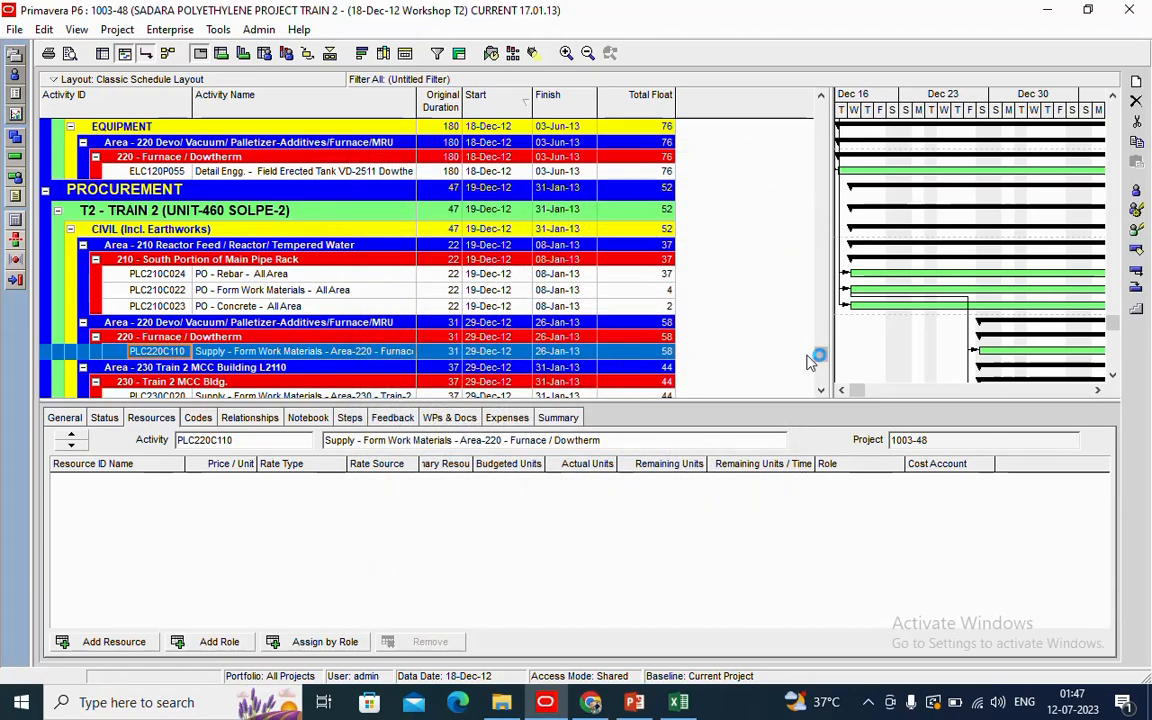
Widen the Gantt chart beside the activity table and shift its timescale to show the days before the 18-Dec-12 data date
left_click_drag(826, 360, 810, 149)
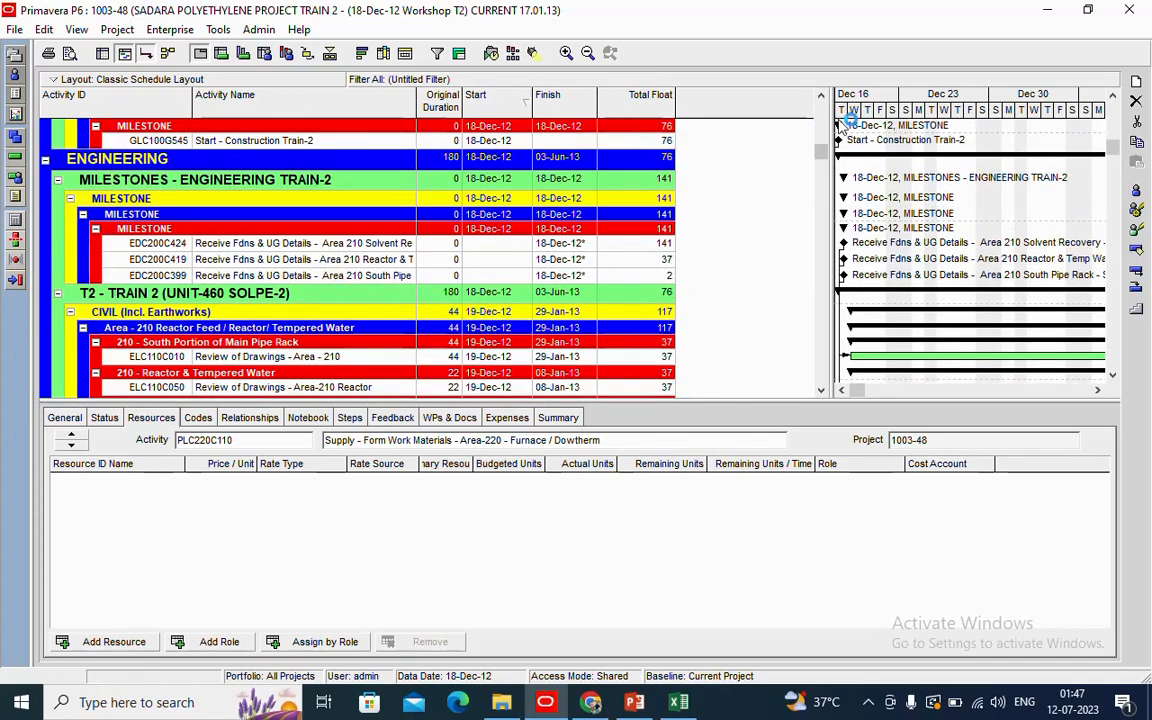
left_click_drag(834, 121, 678, 115)
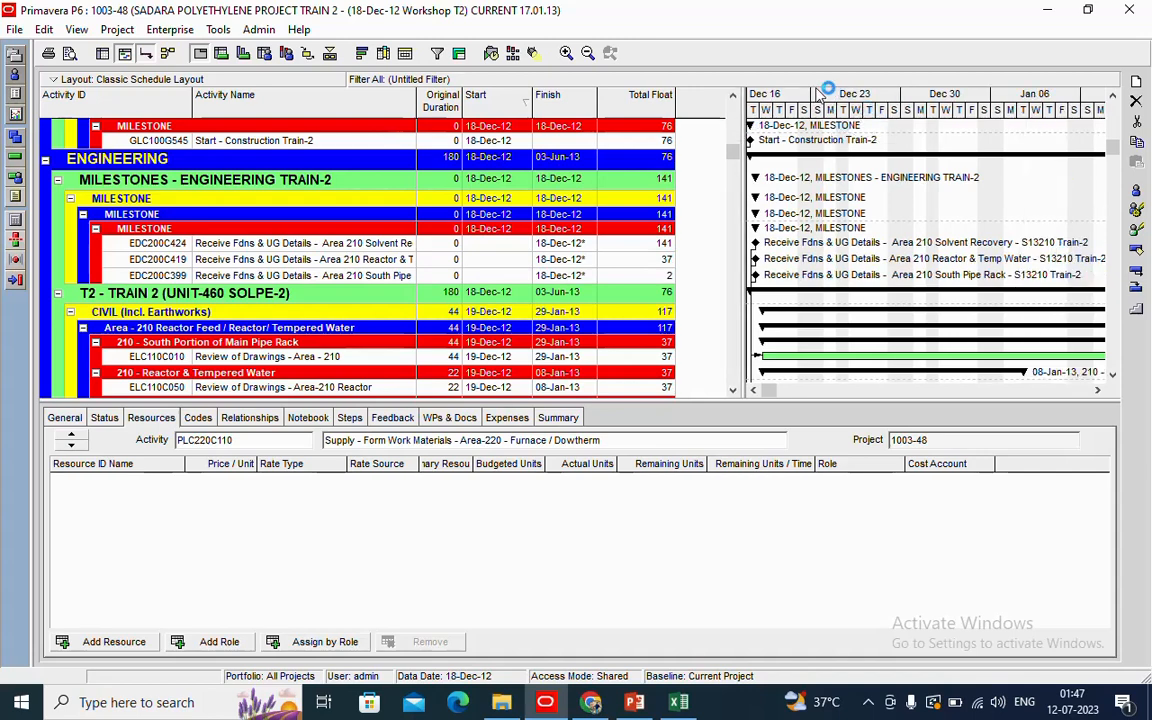
left_click_drag(818, 92, 874, 95)
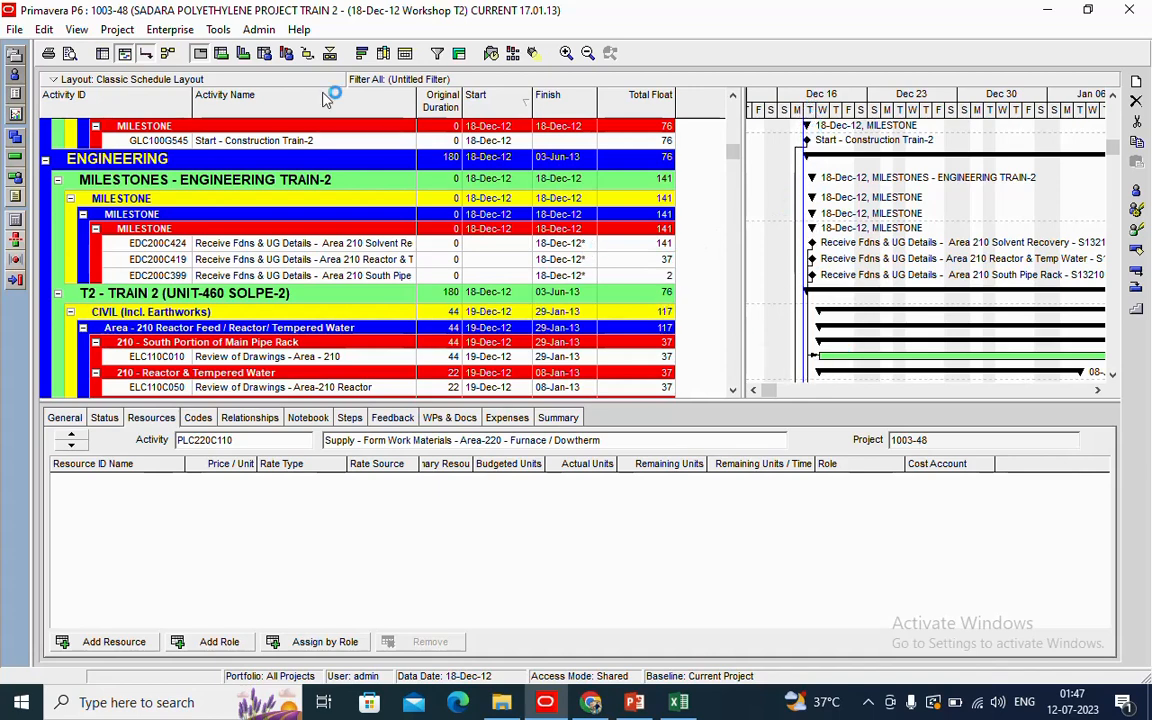
Open the user-defined (Untitled Filter) for modification and rename it 2 Week lookahead schedule
left_click(458, 53)
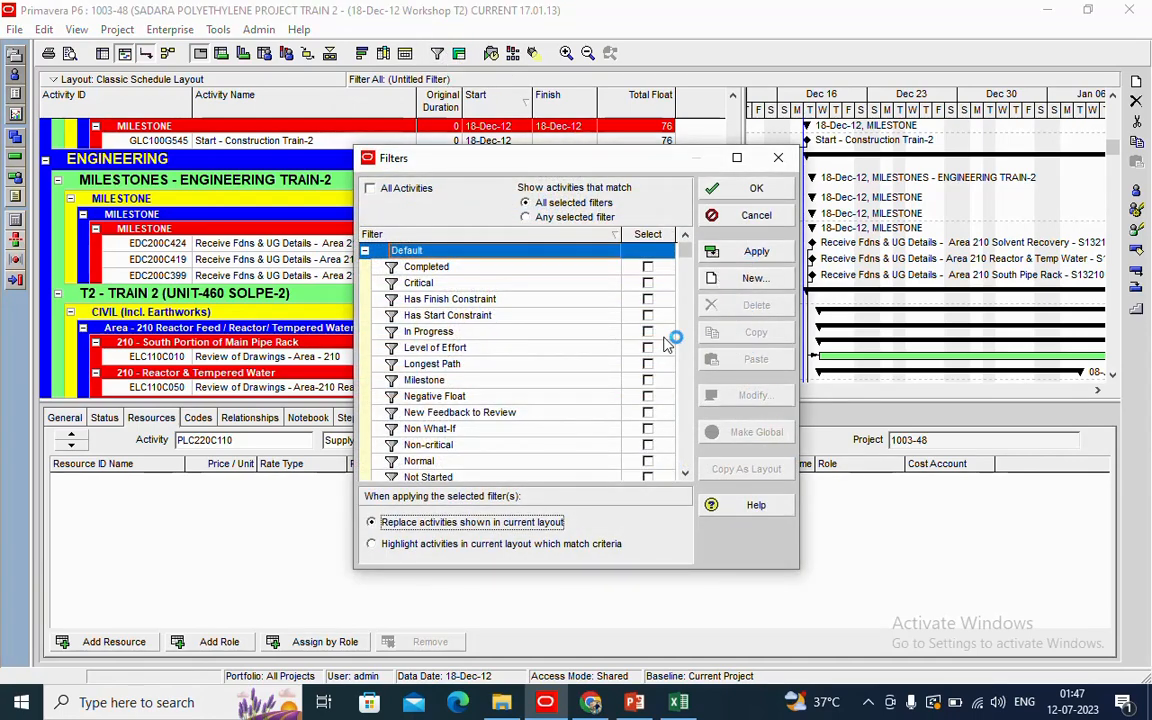
left_click_drag(687, 249, 684, 478)
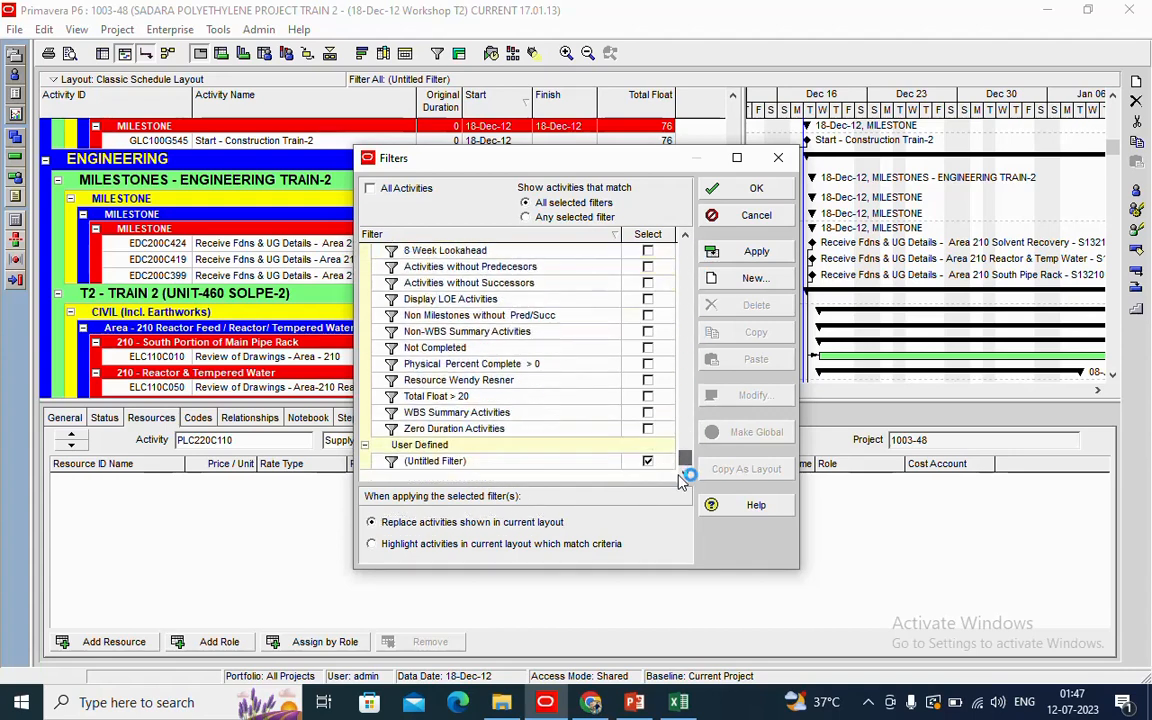
left_click(582, 461)
left_click(752, 397)
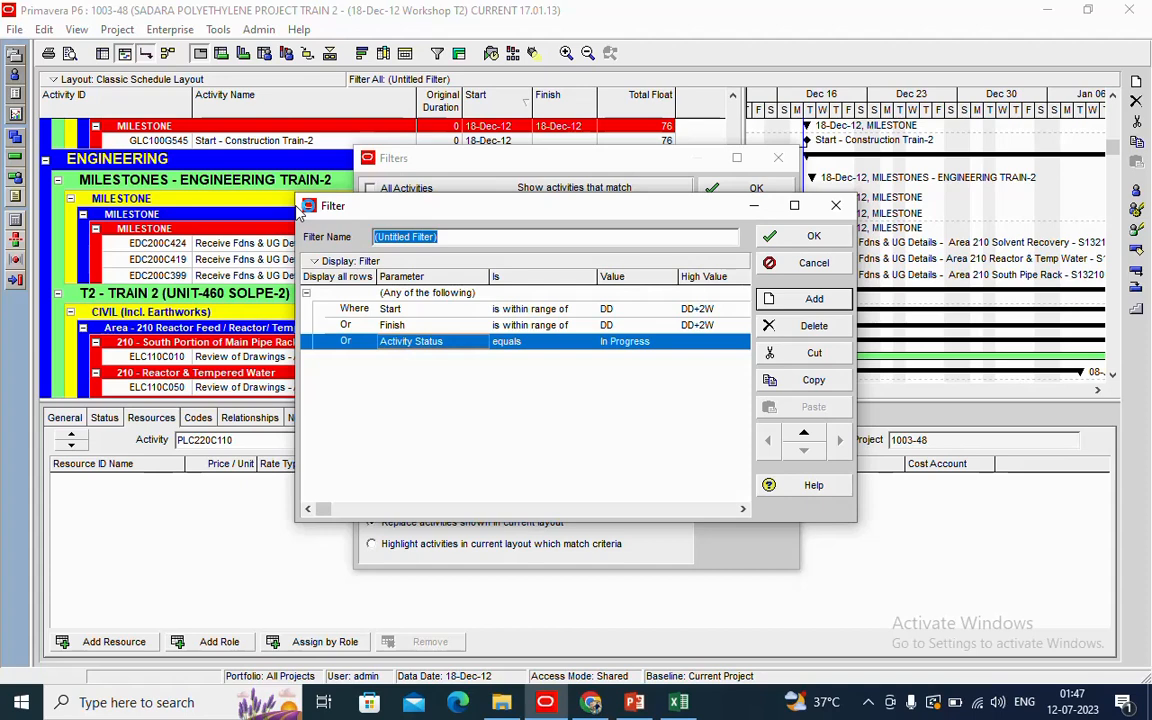
type("2 Week lookahead schedule")
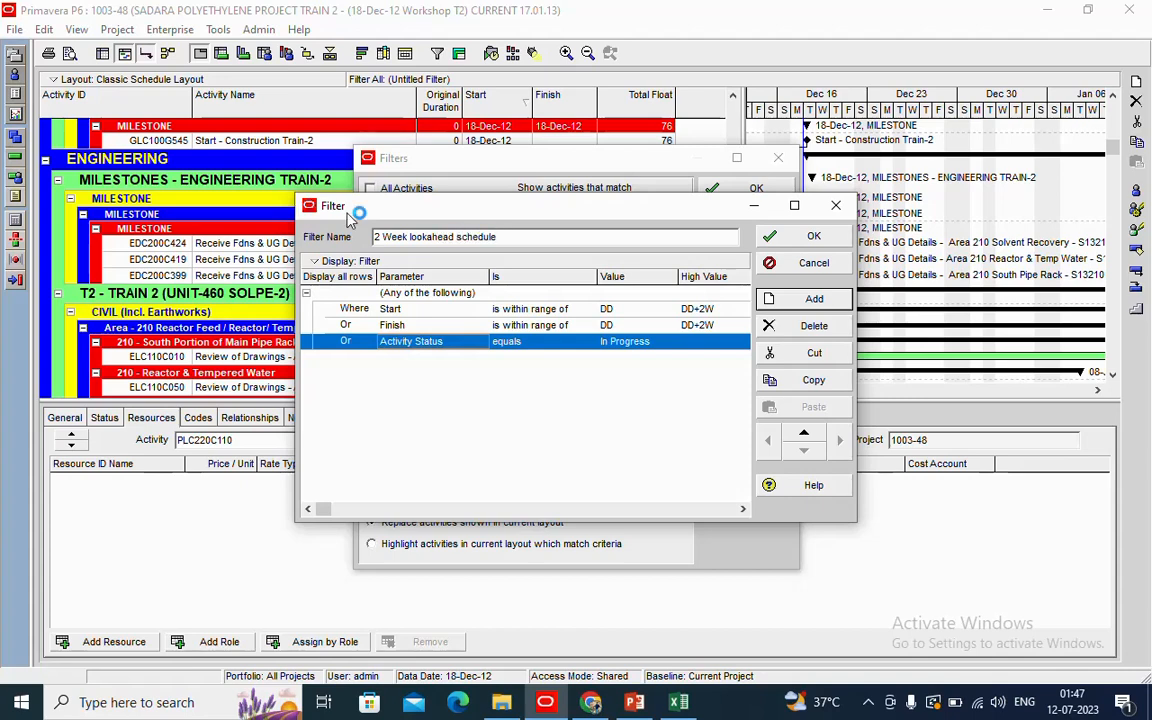
Set the lower value of both the Start and Finish conditions to DD-1W and save the filter
left_click(630, 310)
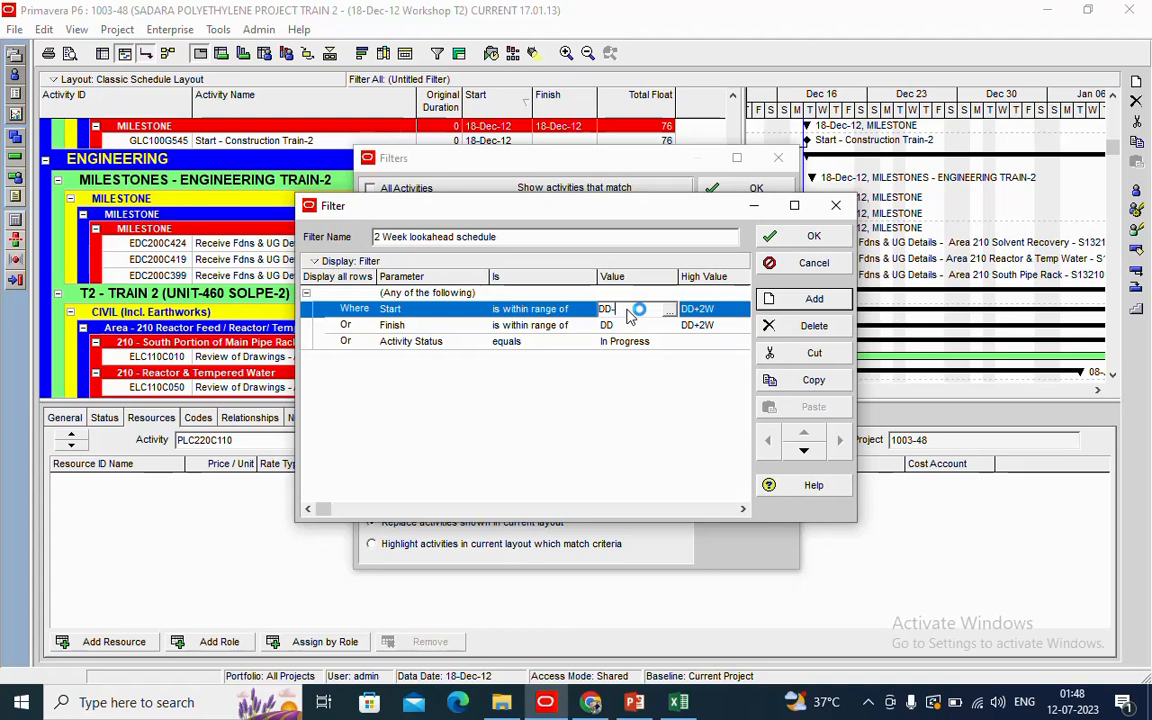
type("-1W")
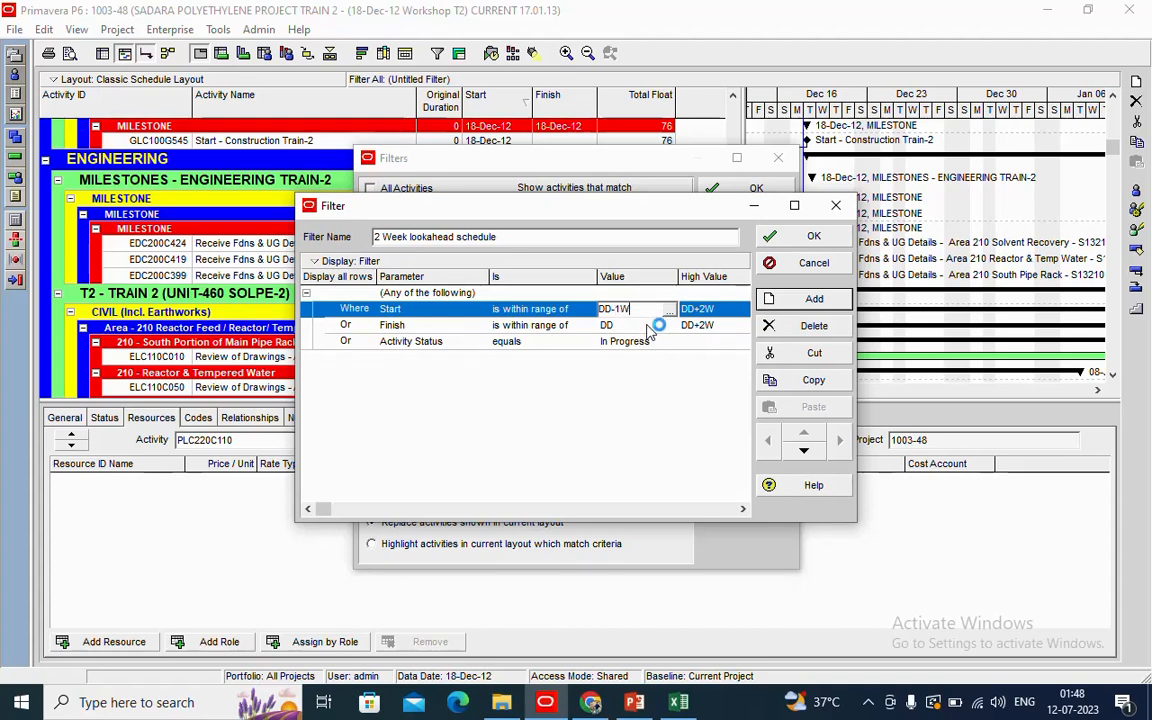
left_click(648, 326)
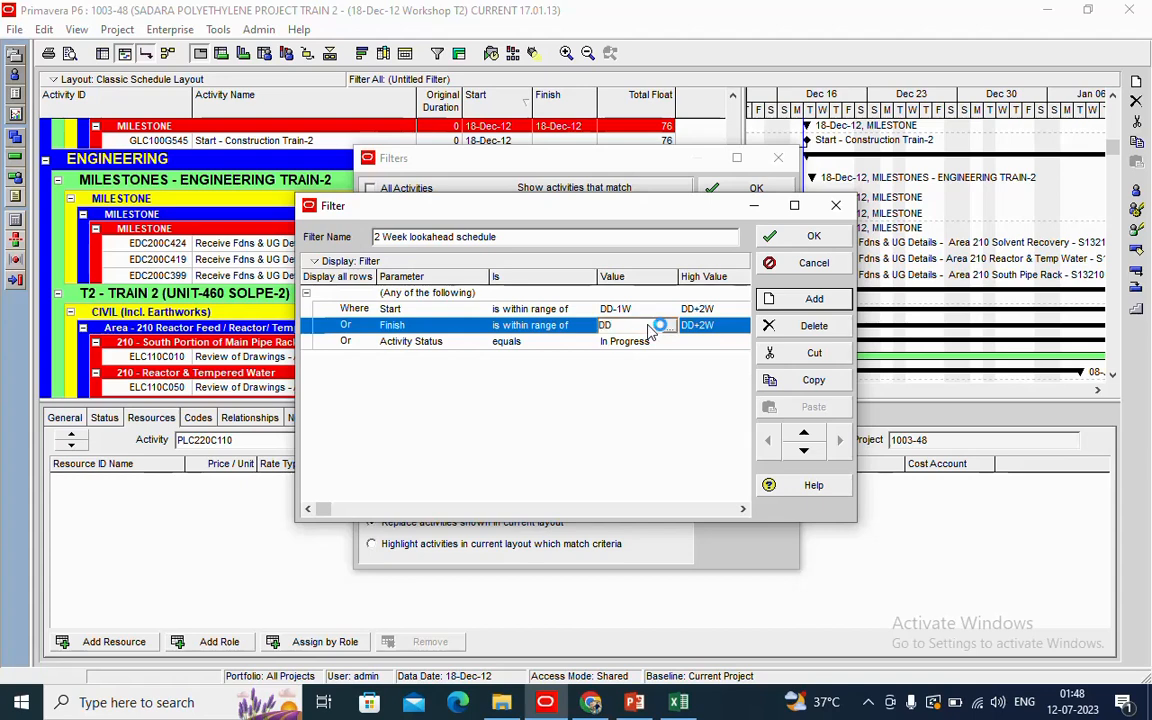
left_click(638, 343)
left_click(640, 327)
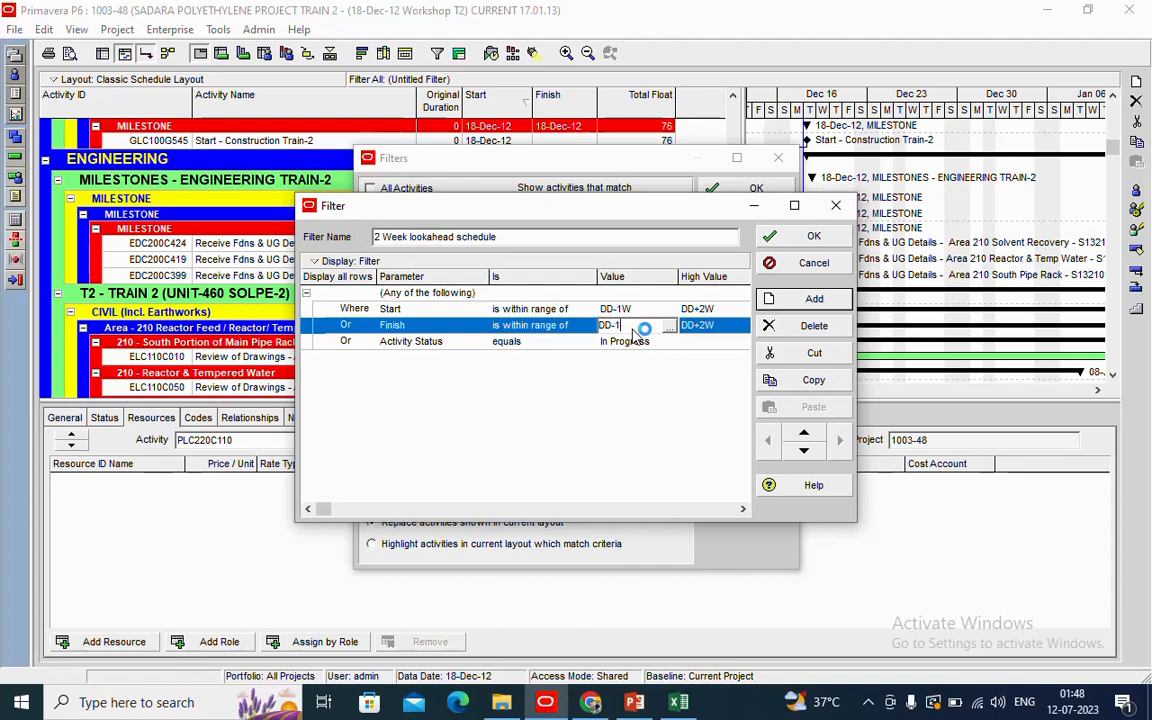
left_click(808, 242)
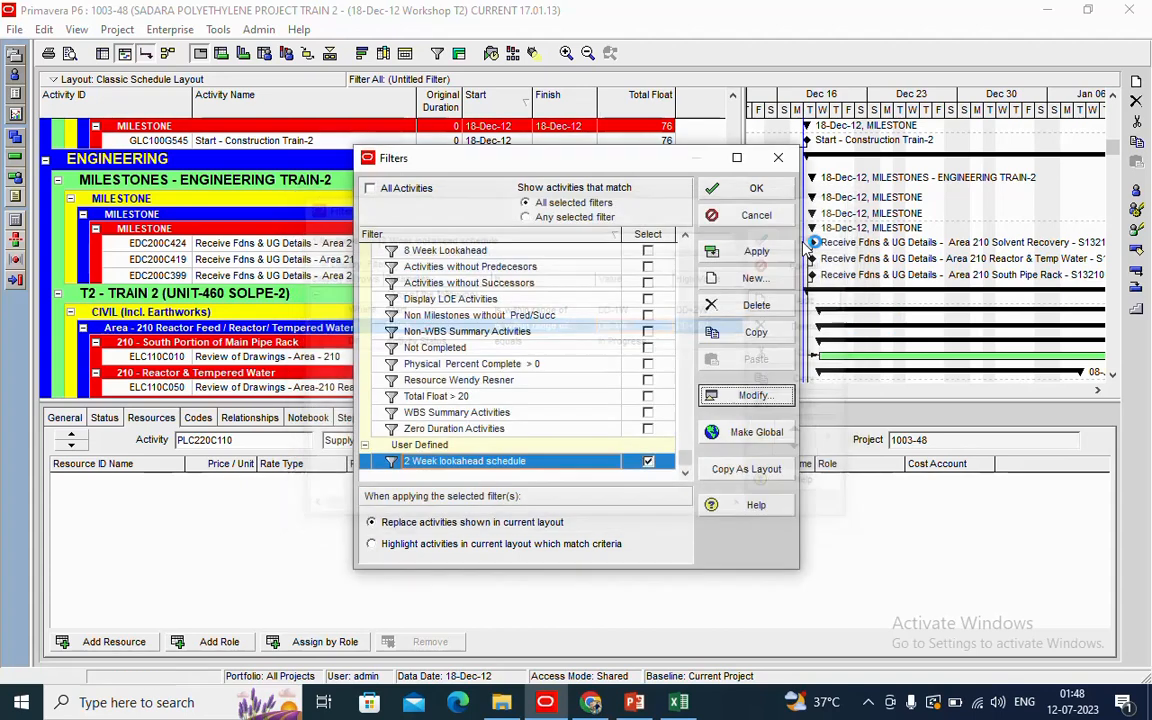
Apply the 2 Week lookahead schedule filter to the current layout and widen the Gantt chart slightly
left_click(748, 253)
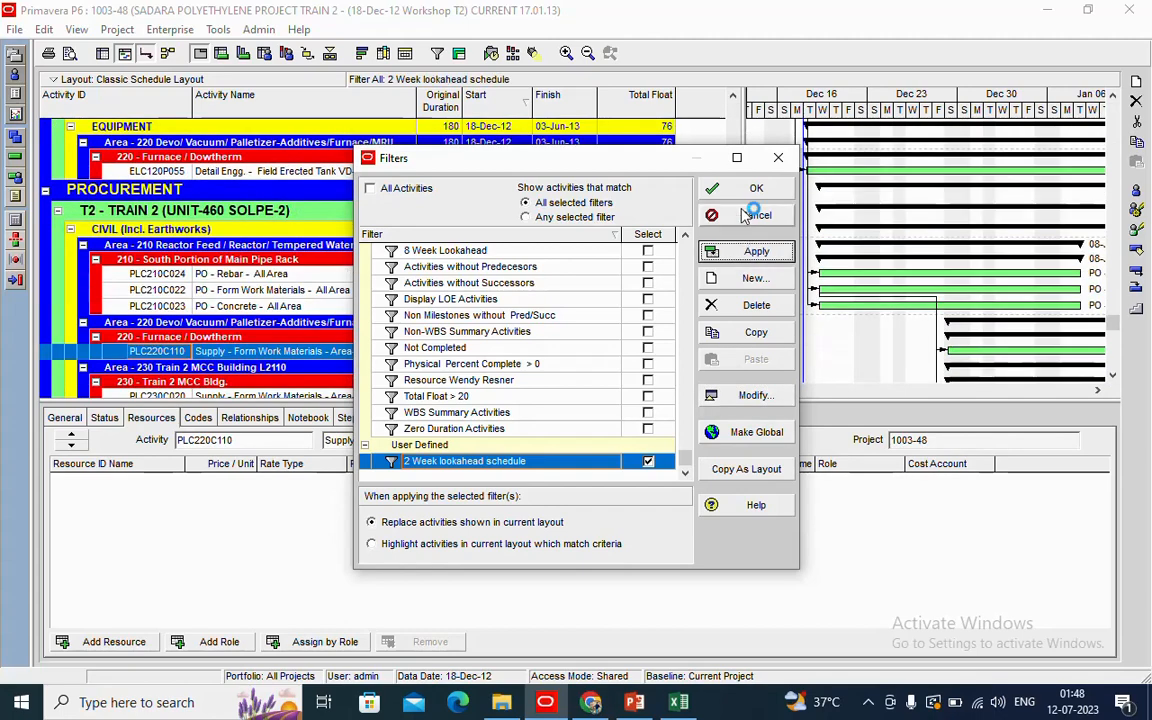
left_click(746, 192)
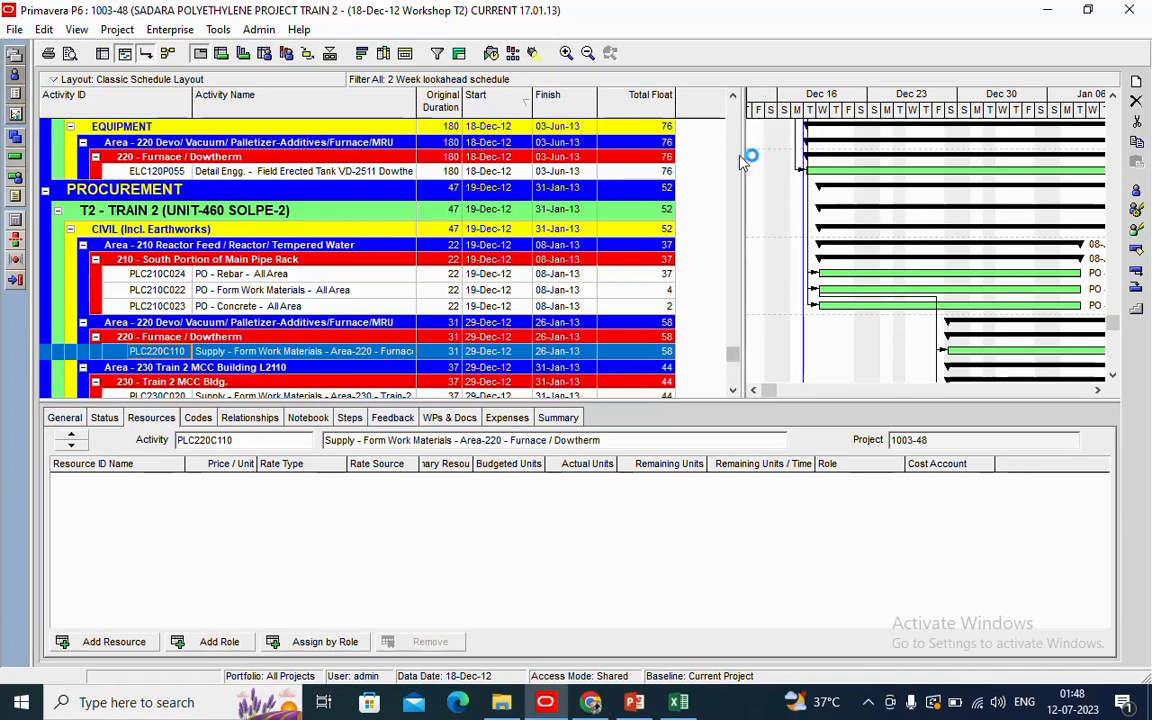
left_click_drag(743, 157, 708, 154)
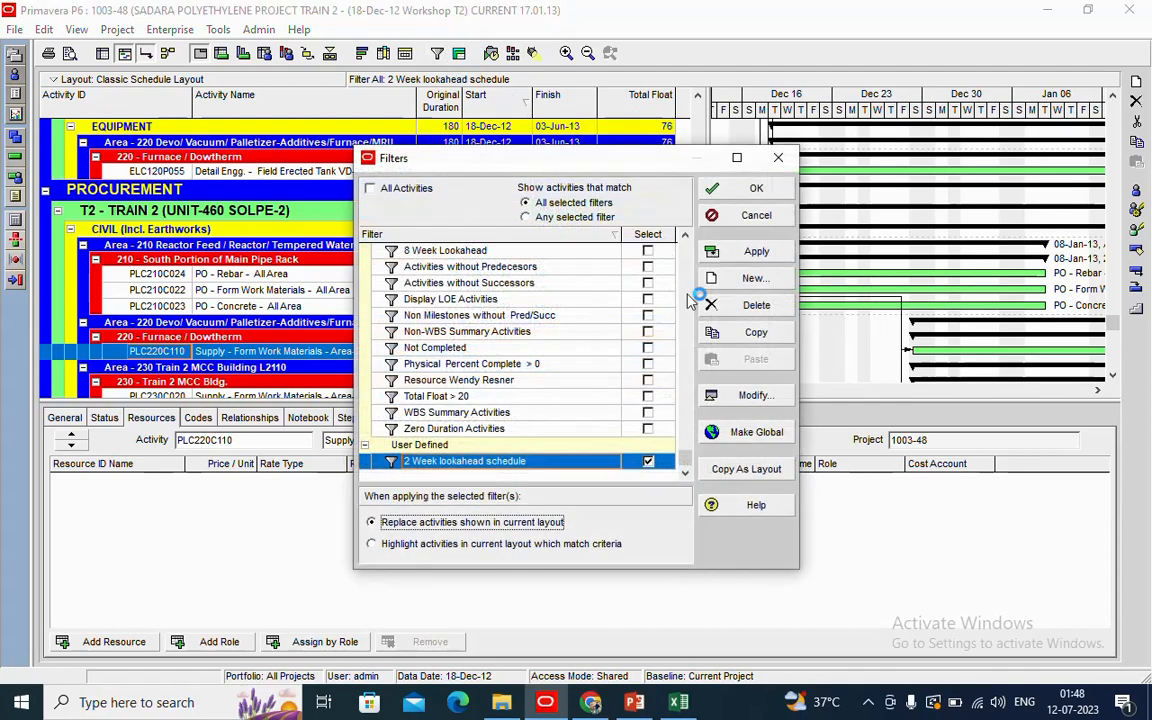
Review the conditions of the 2 Week lookahead schedule filter and reapply it to the layout
left_click(751, 398)
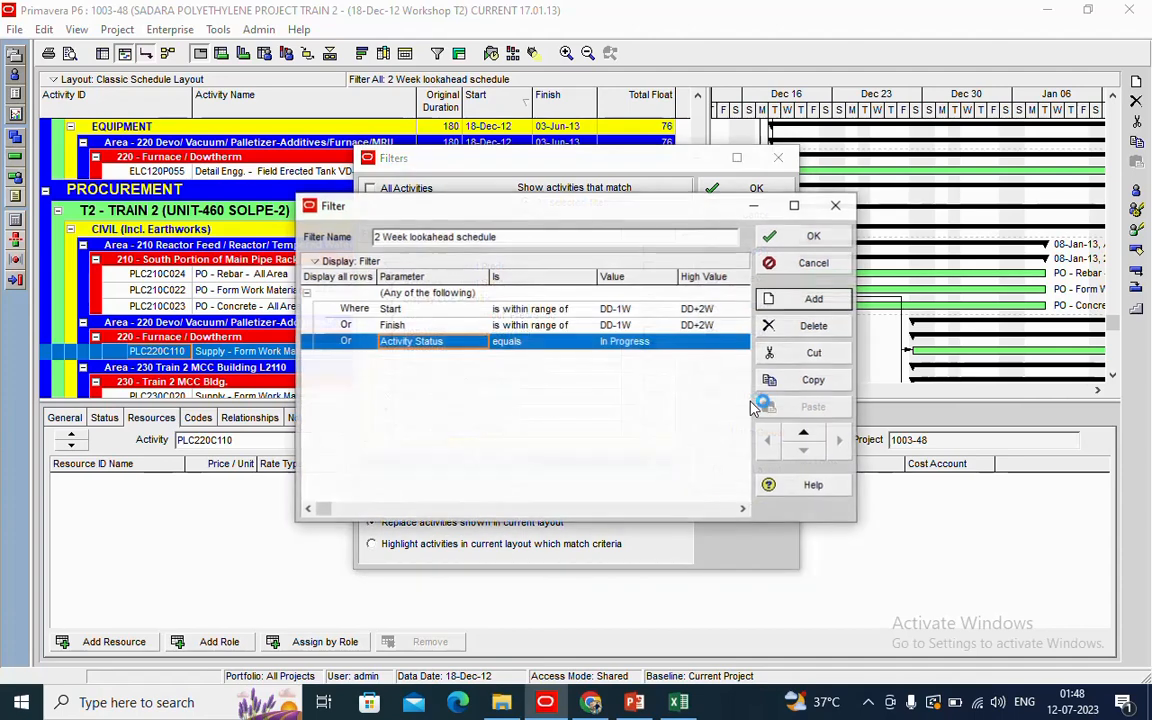
left_click(815, 240)
left_click(731, 253)
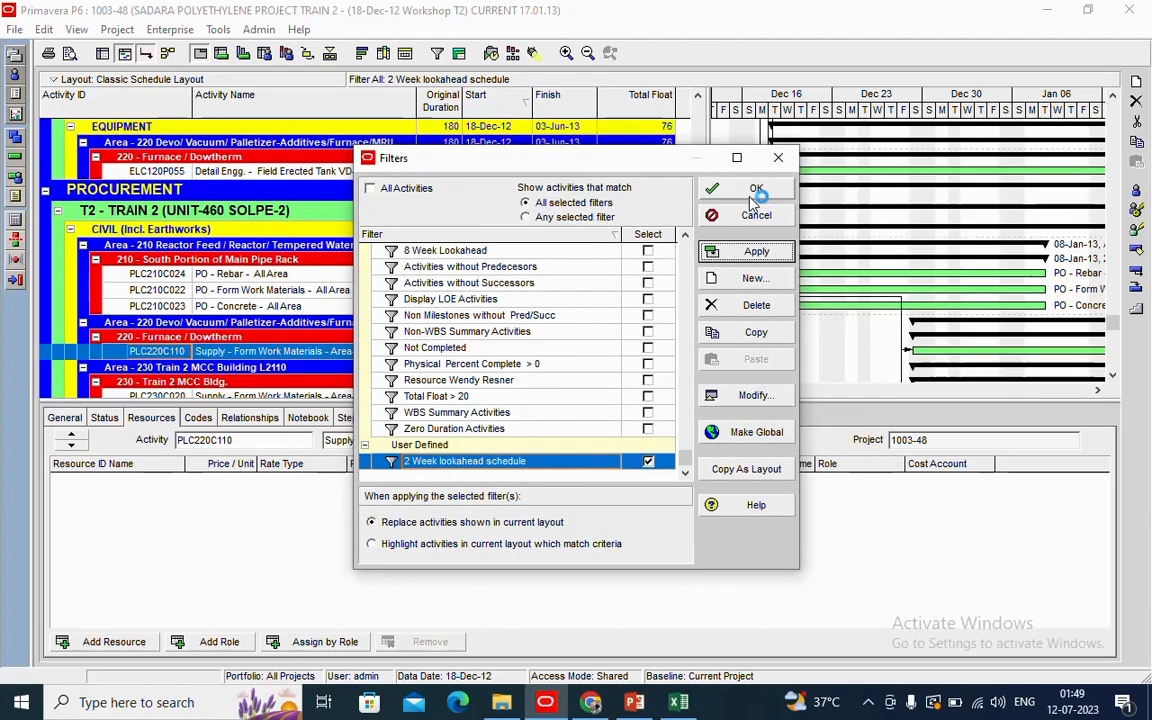
left_click(782, 160)
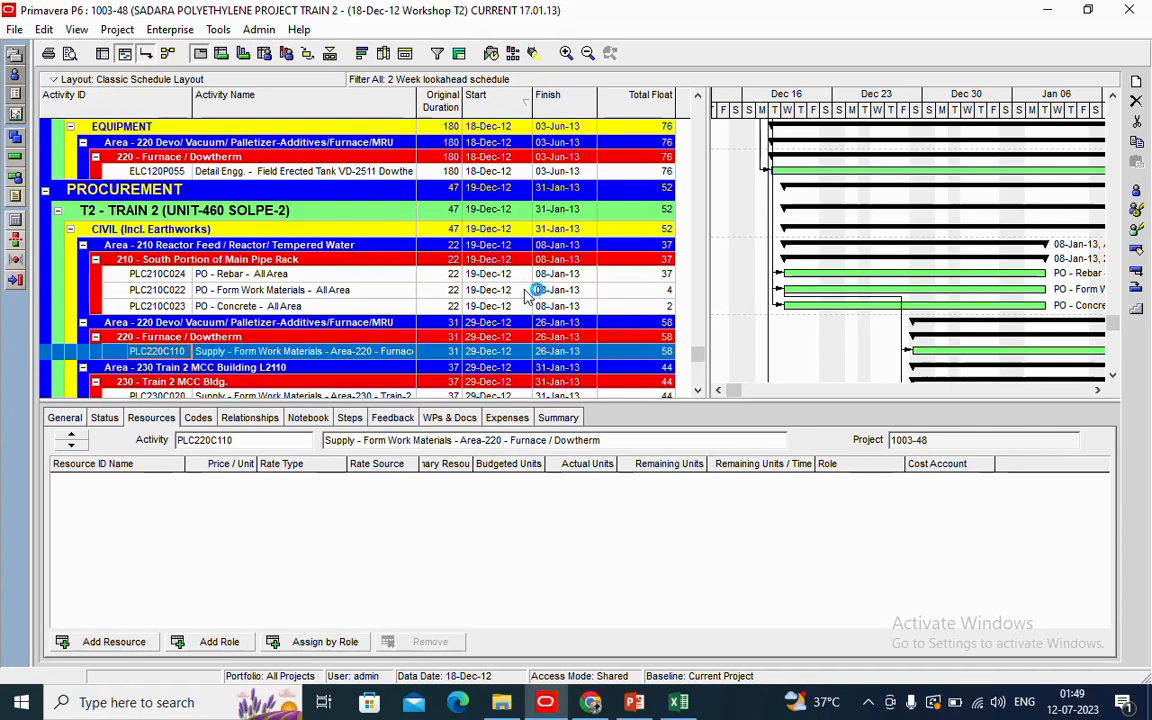
Open the layout's print preview and set the page setup's timescale start to DD-1W
left_click(14, 29)
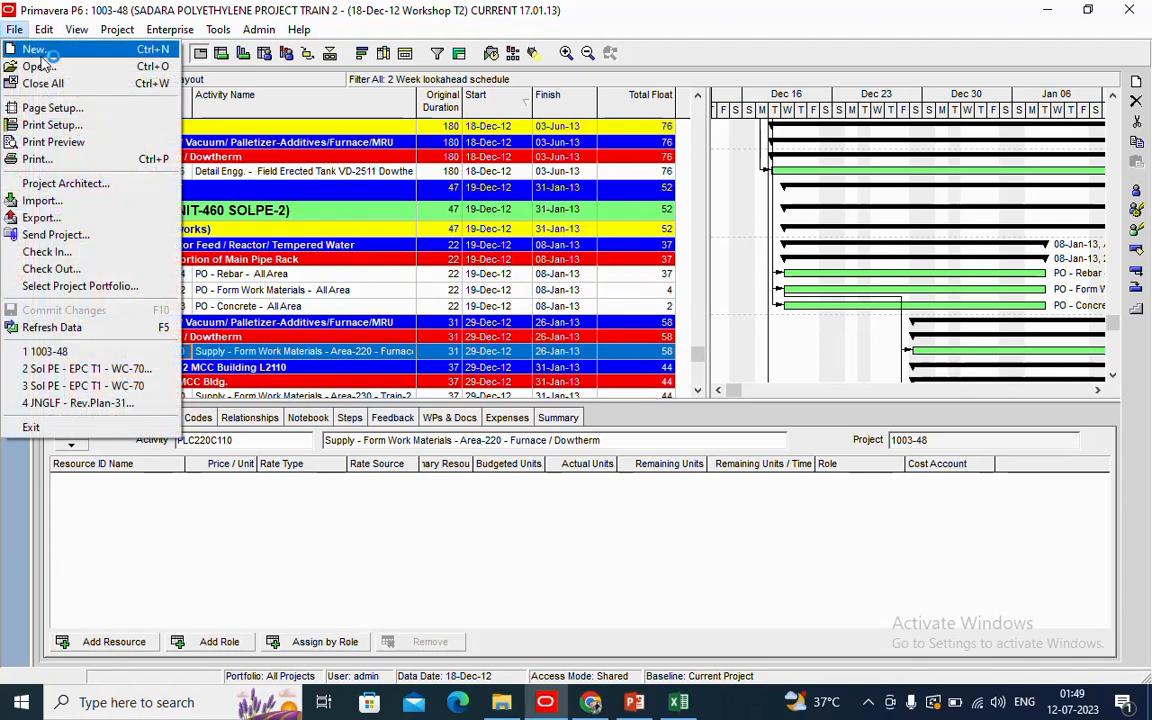
left_click(47, 148)
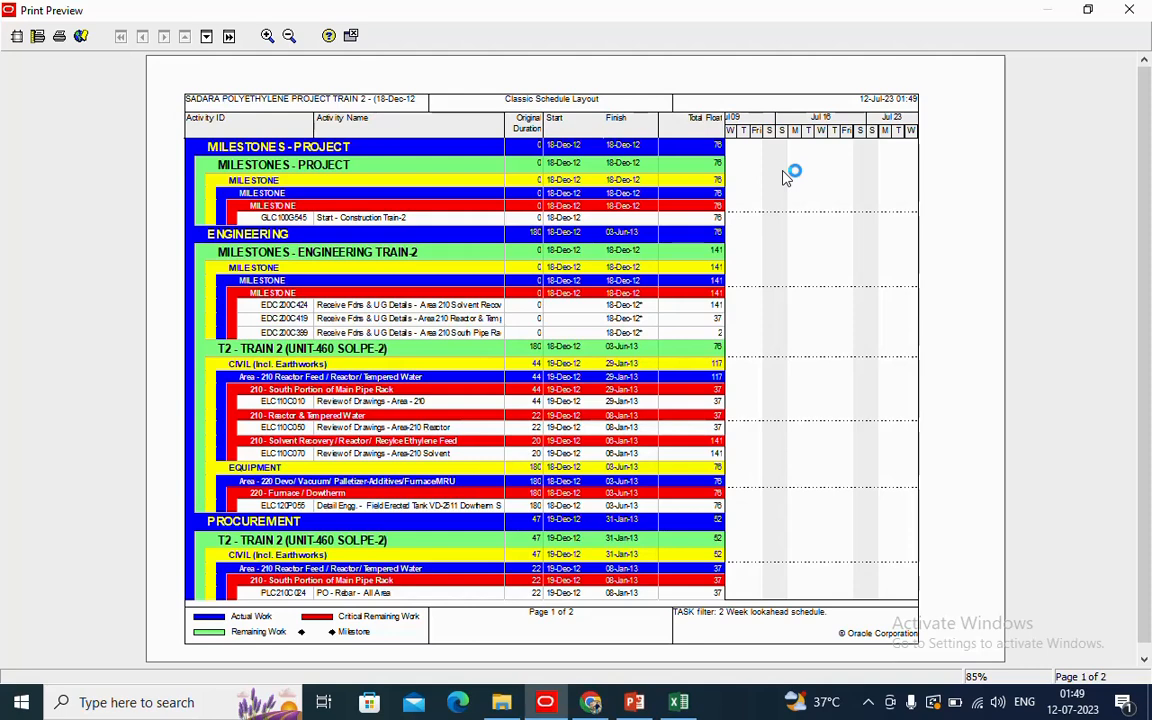
left_click(17, 36)
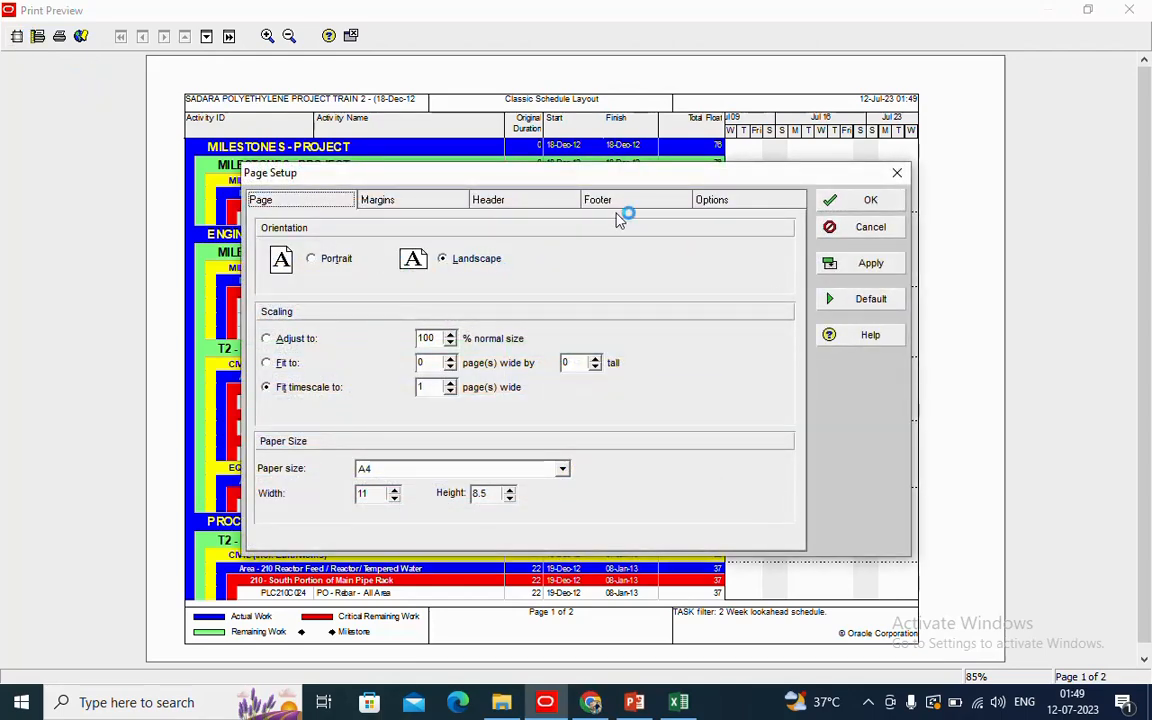
left_click(751, 206)
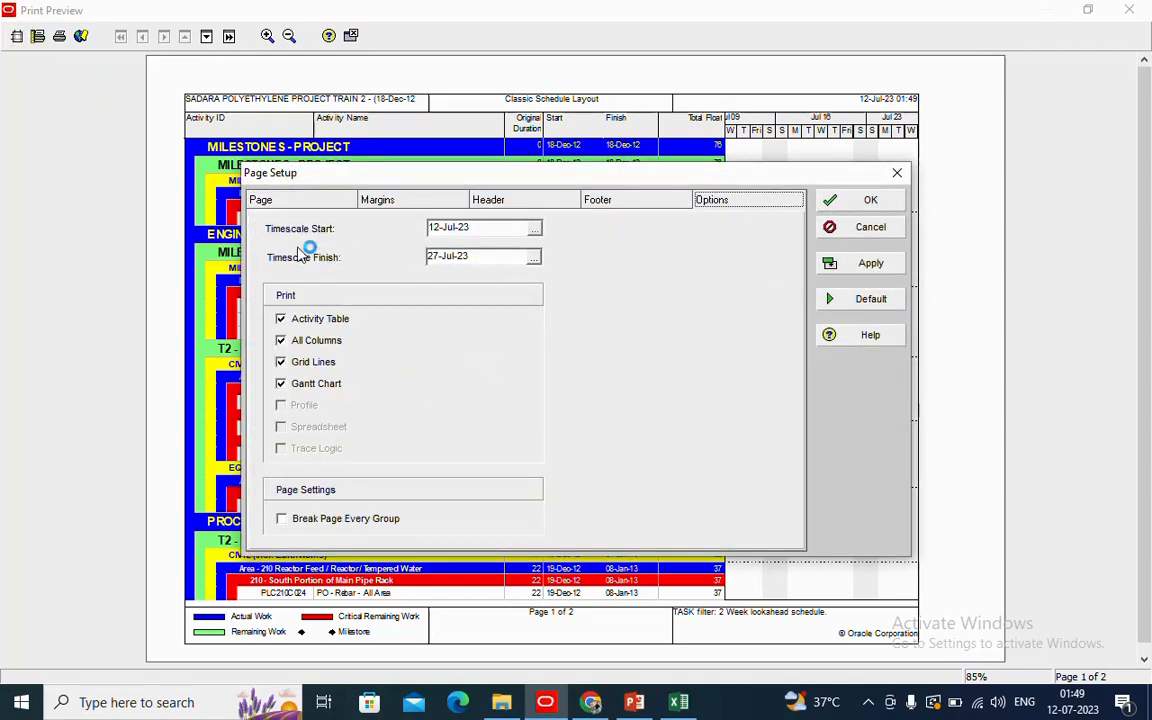
left_click(536, 233)
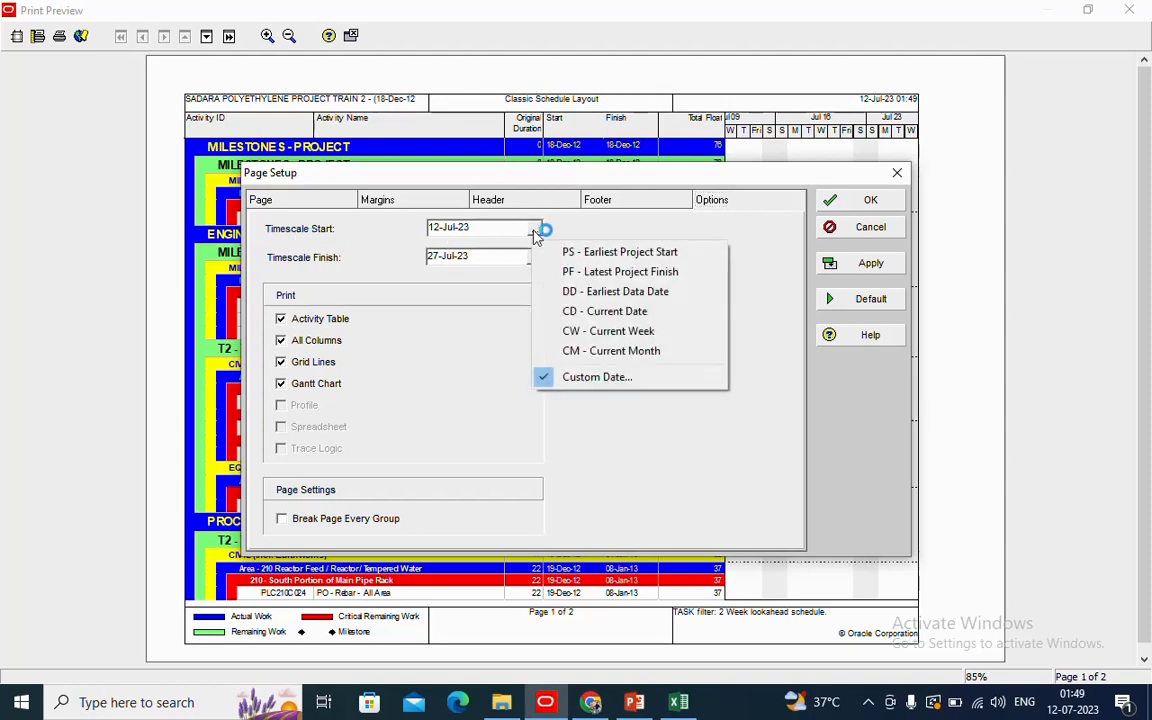
left_click(588, 298)
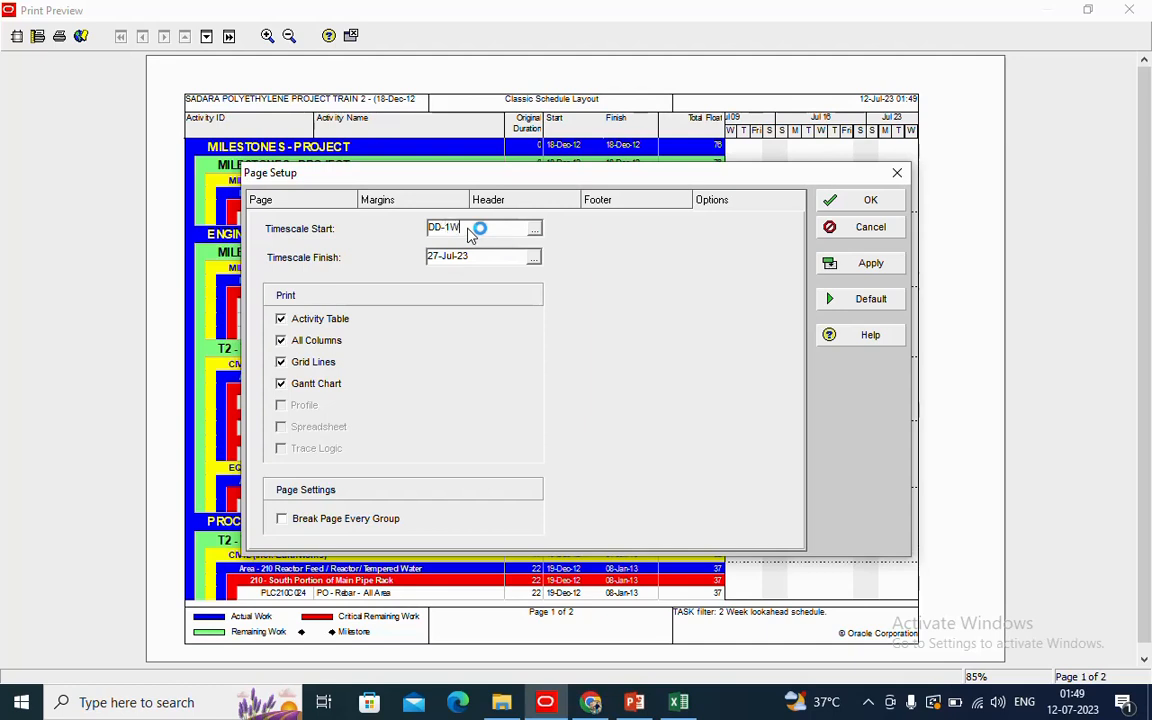
Set the timescale finish to DD+2W and apply the page setup to the print preview
left_click(535, 258)
left_click(593, 321)
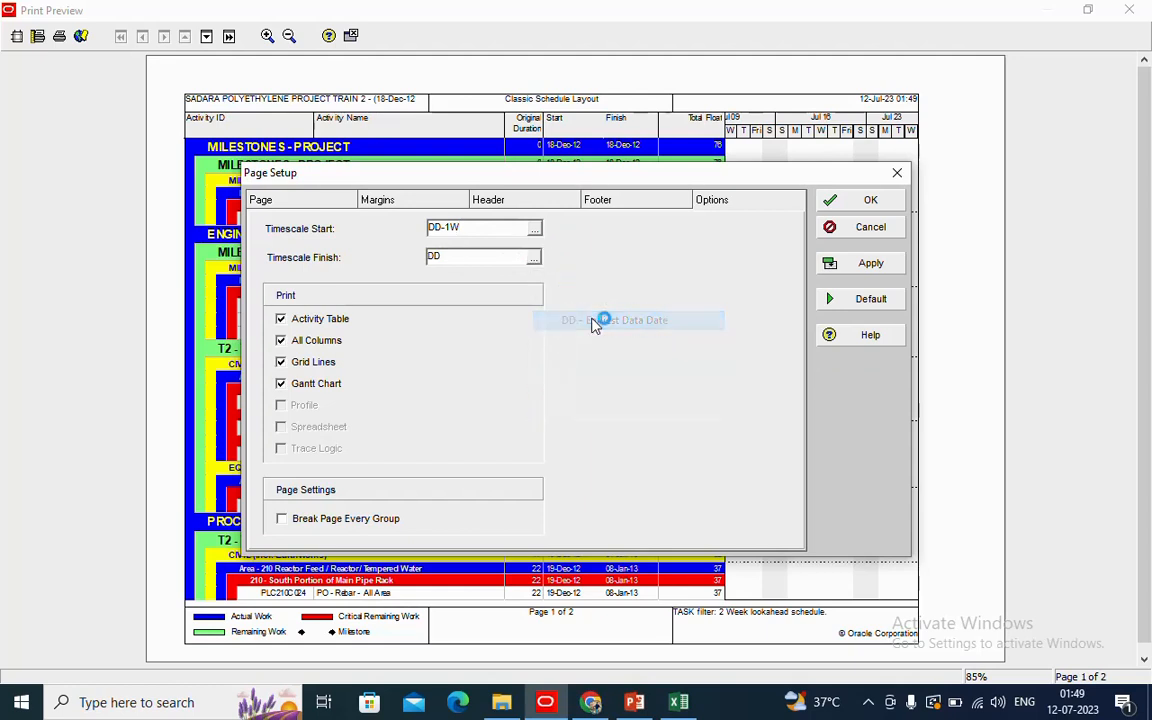
type("+2W")
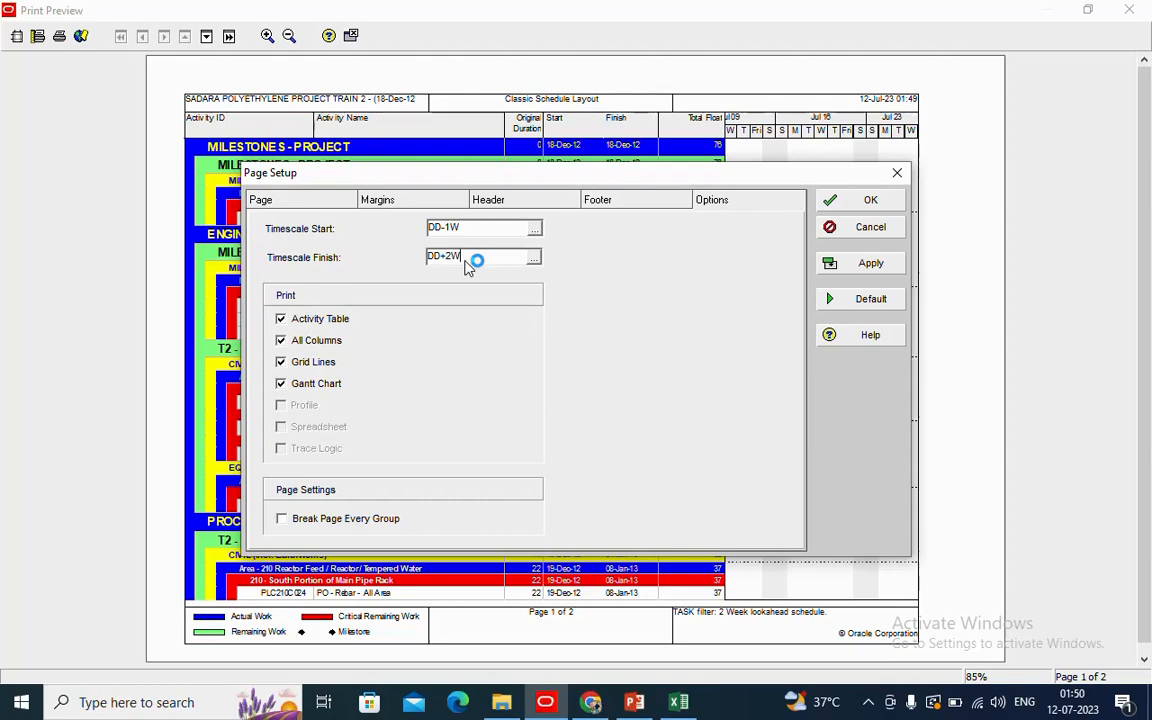
left_click(866, 268)
left_click(869, 201)
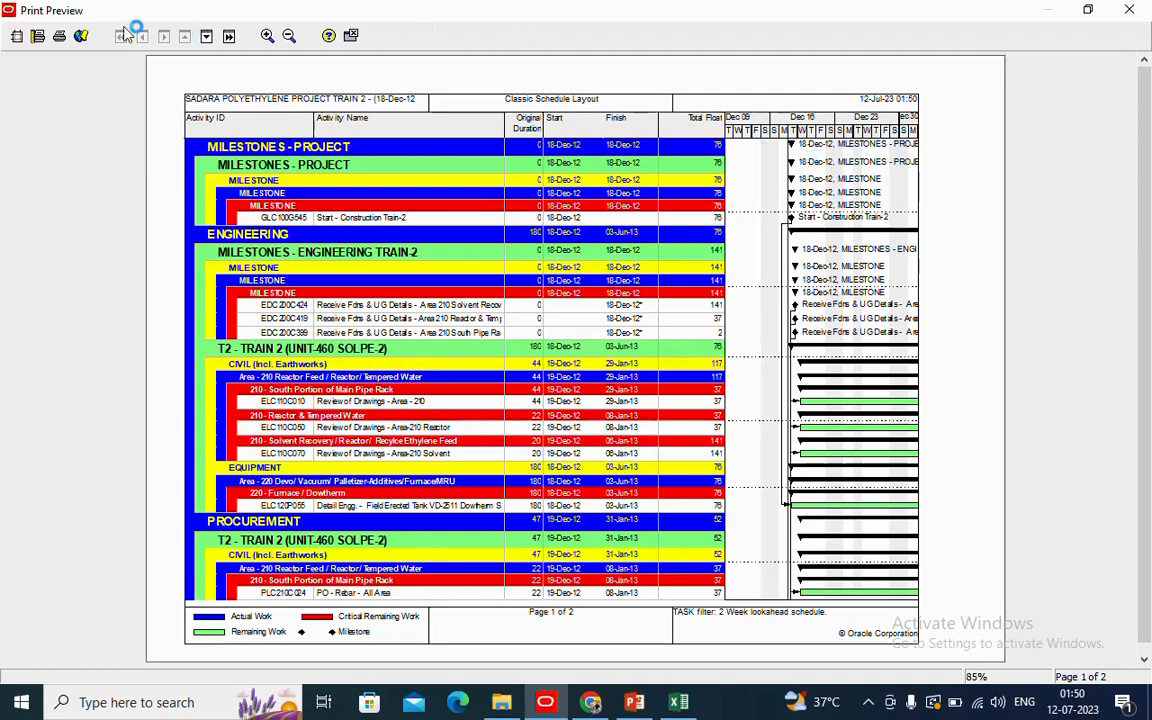
Print all pages with Microsoft Print to PDF, saving to the Desktop as 2 week look ahead schedule, and close the preview
left_click(61, 37)
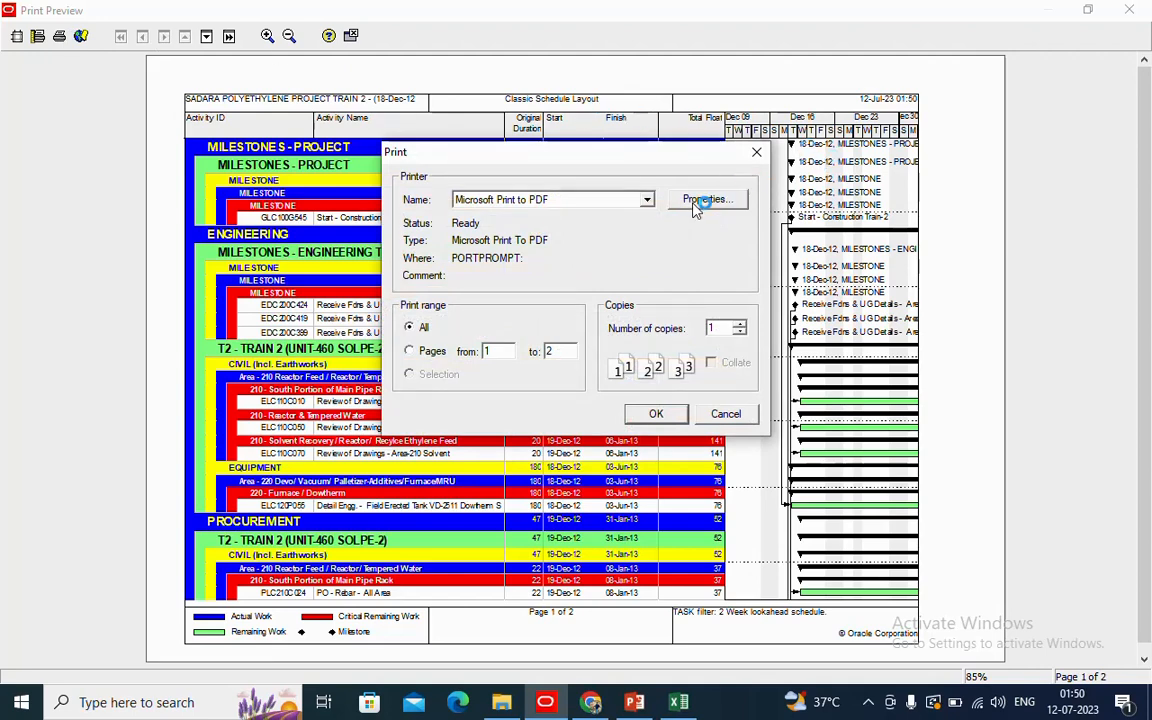
left_click(658, 415)
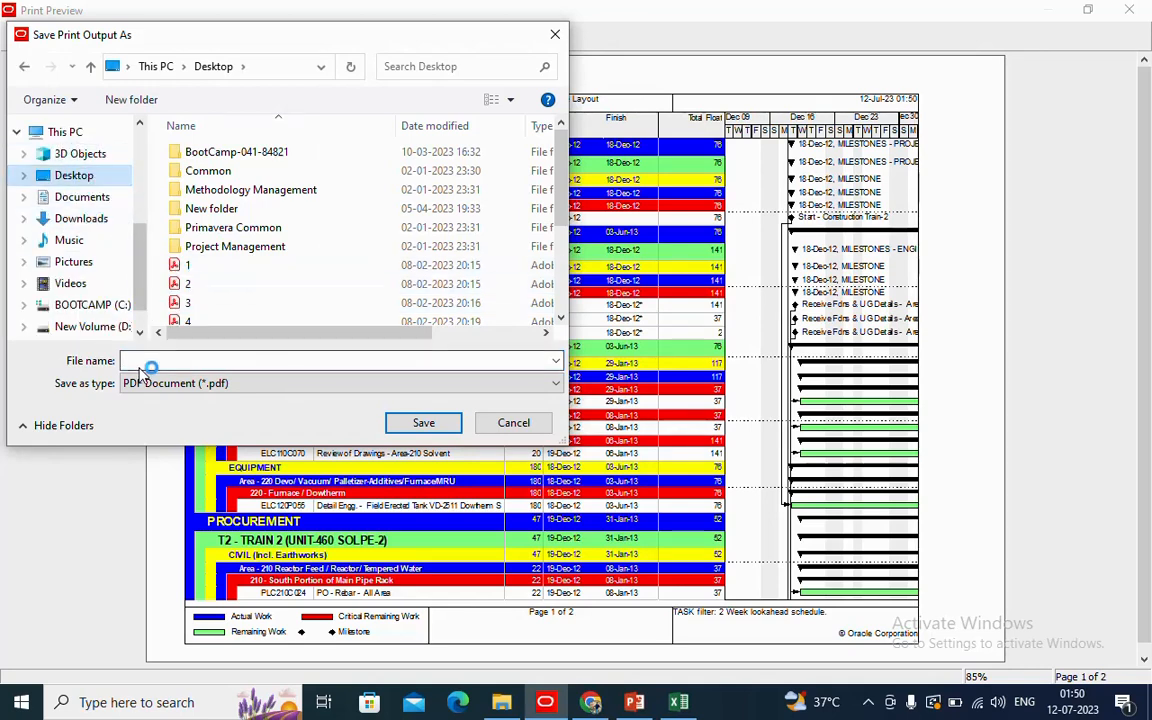
type("2")
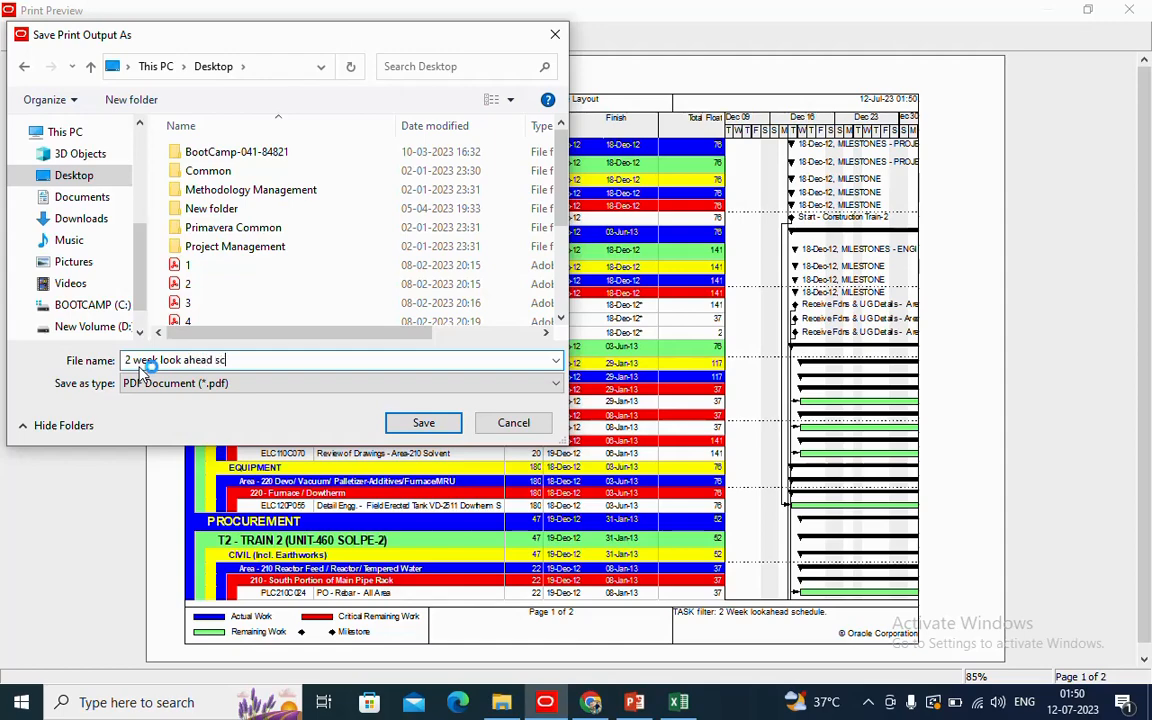
type("week look ahead schedule")
left_click(419, 424)
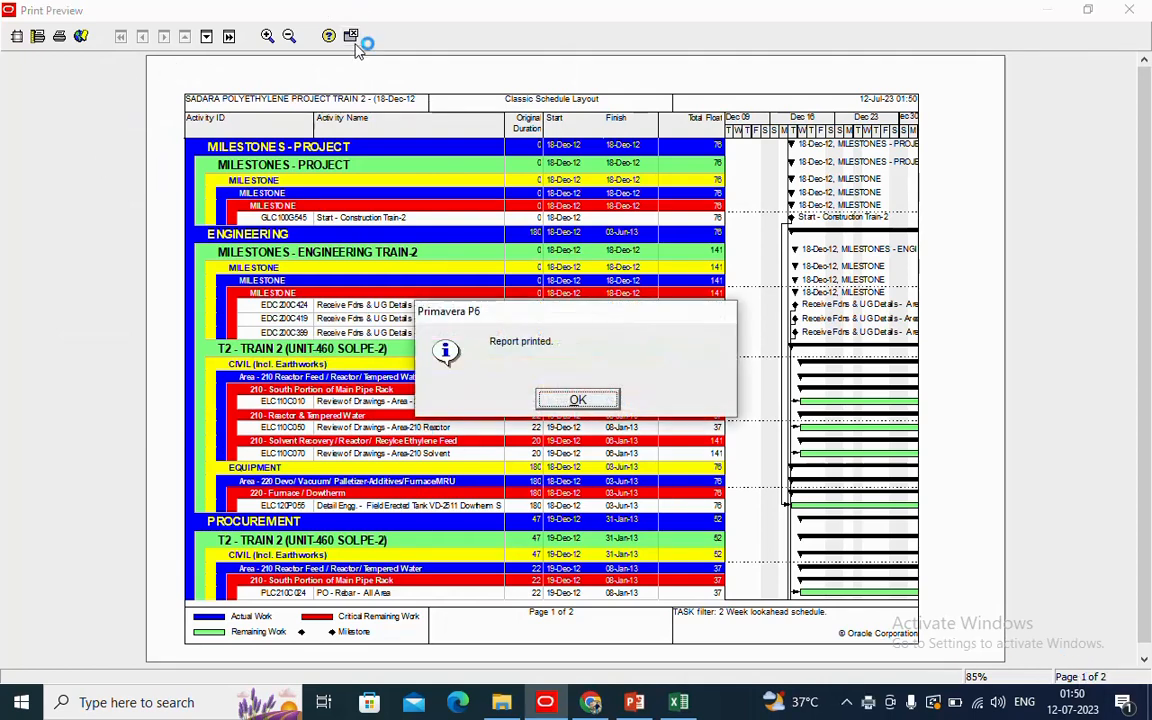
left_click(595, 400)
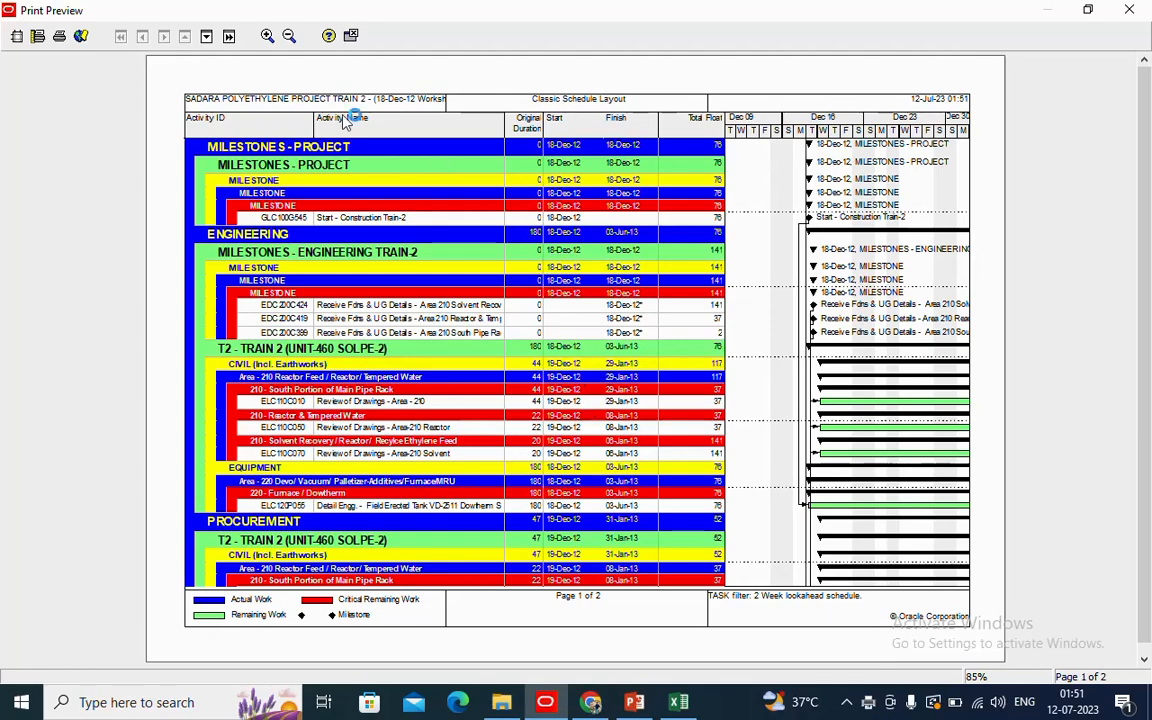
left_click(351, 36)
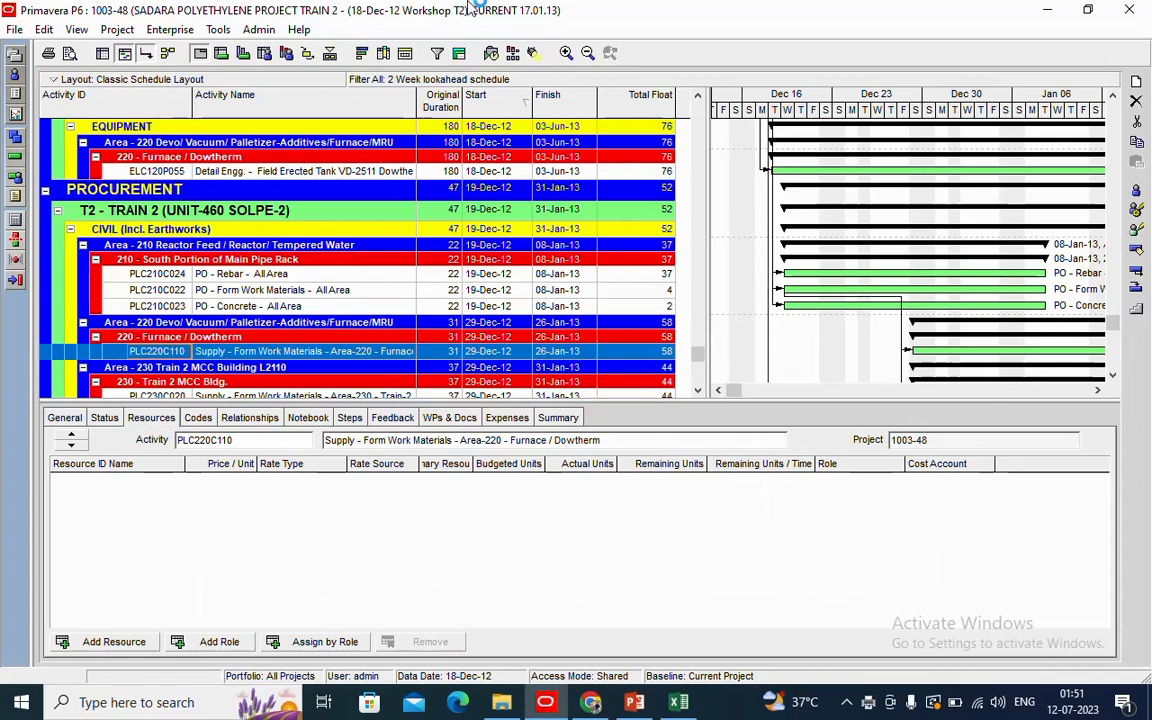
Open the 2 Week lookahead schedule filter for modification and set its Start condition range to DD-1M through DD+2M
left_click(446, 58)
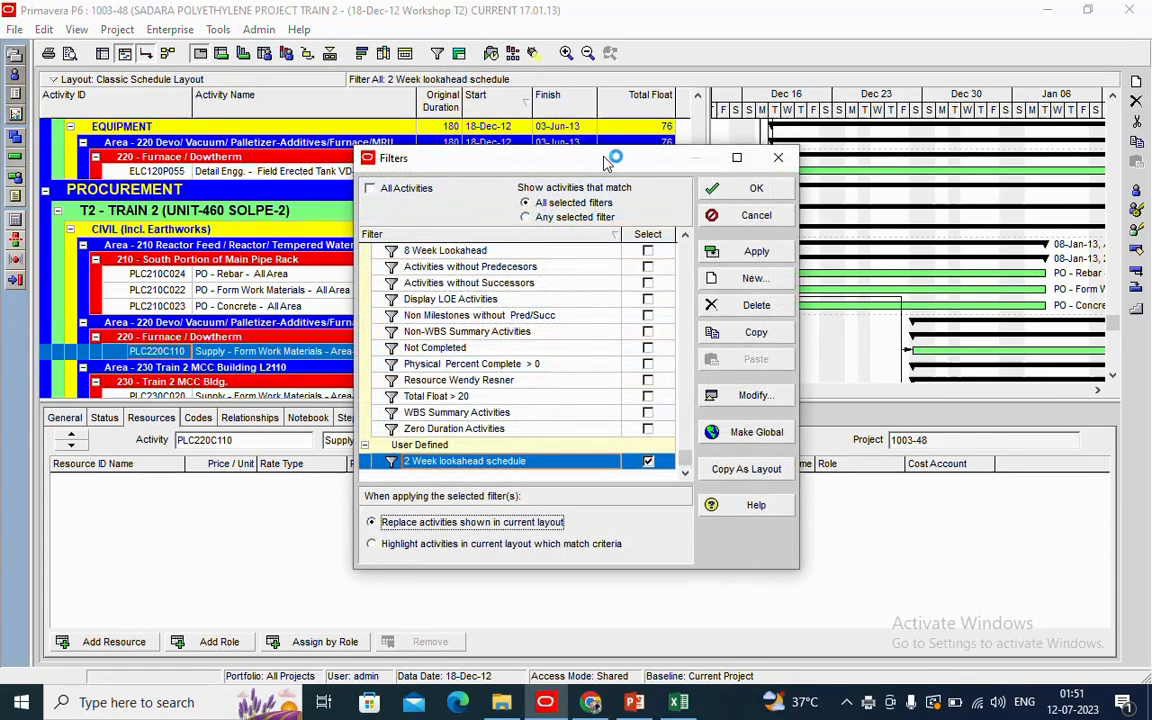
left_click(748, 396)
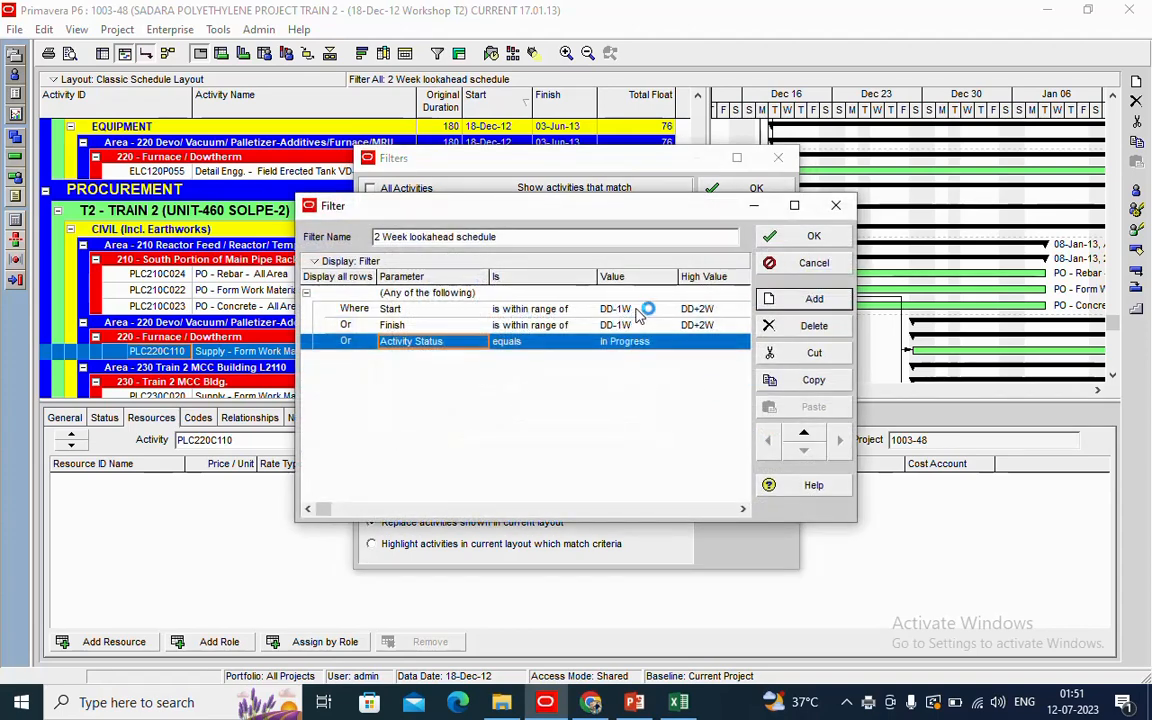
left_click(640, 310)
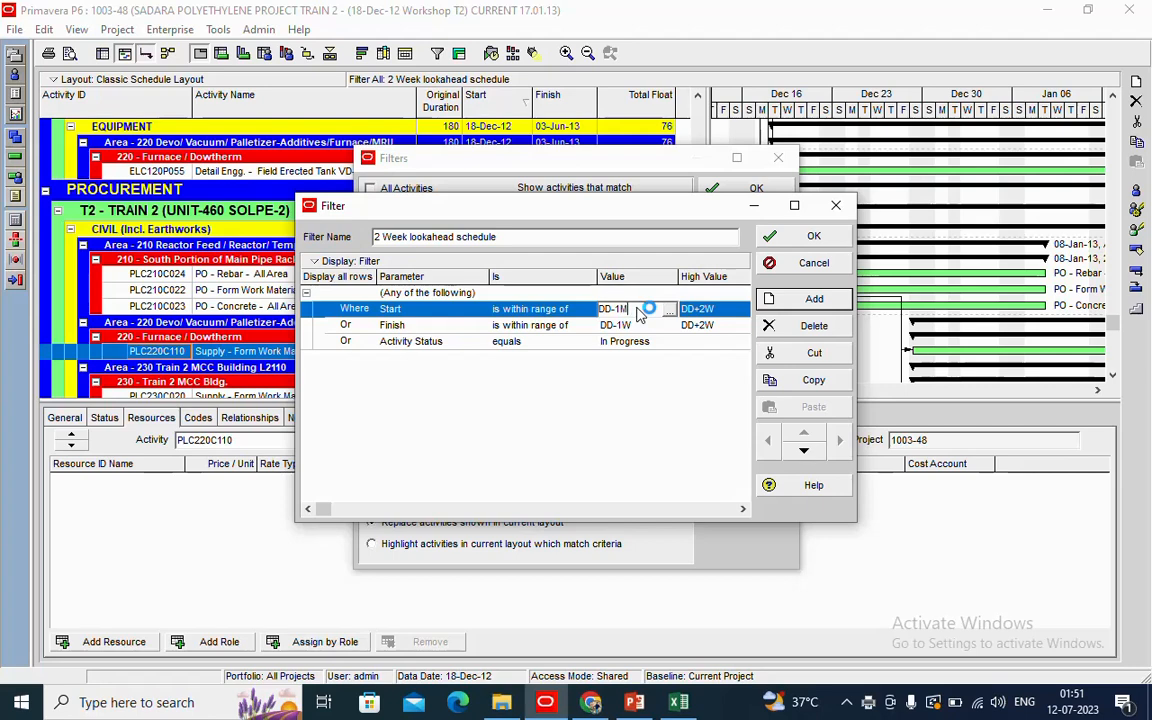
left_click(730, 311)
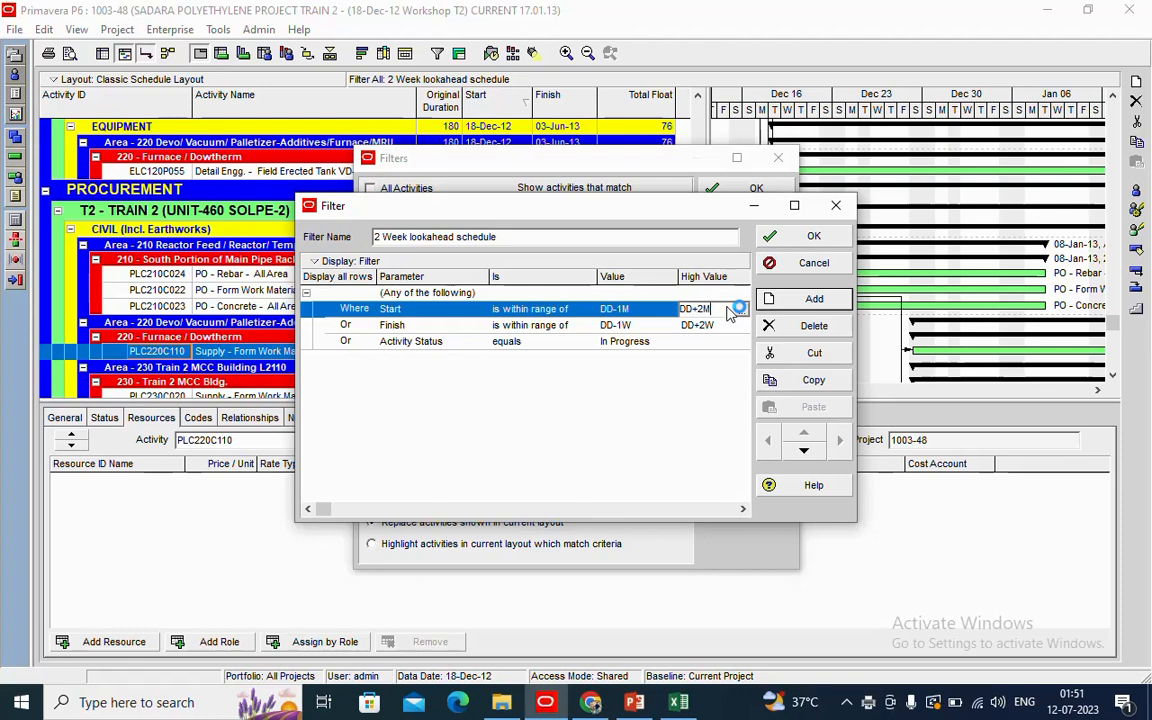
Set the filter's Finish condition range to DD-1M through DD+2M and apply the modified filter to the layout
left_click(645, 326)
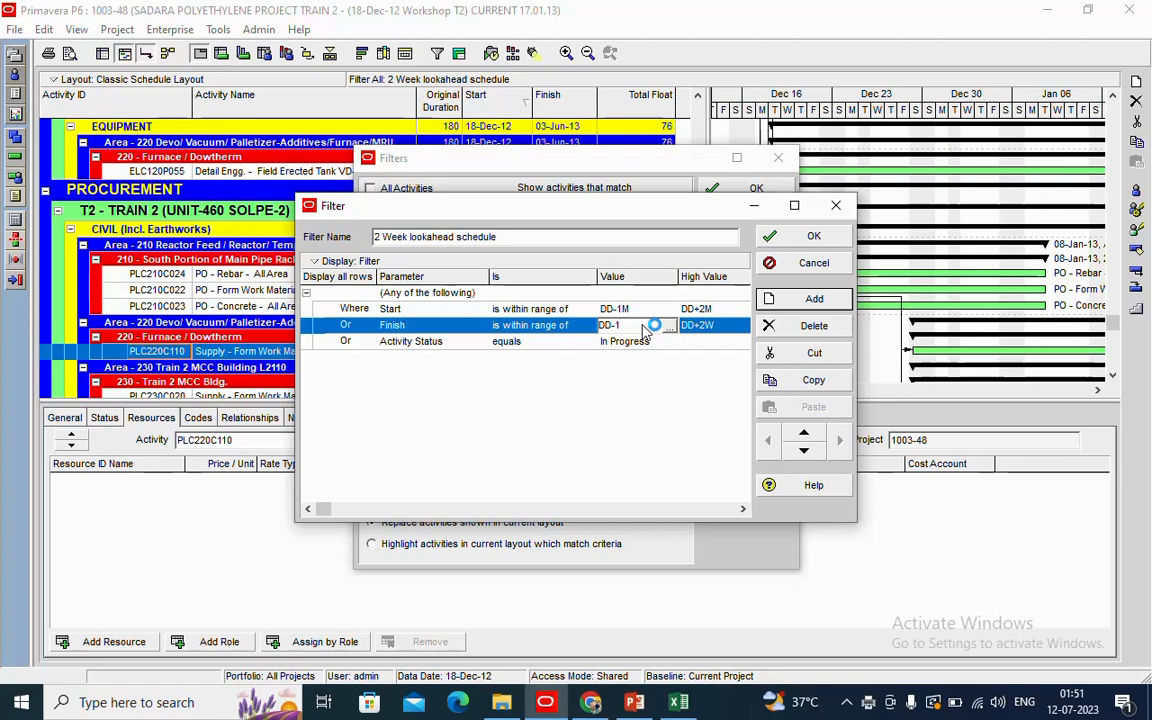
left_click(735, 327)
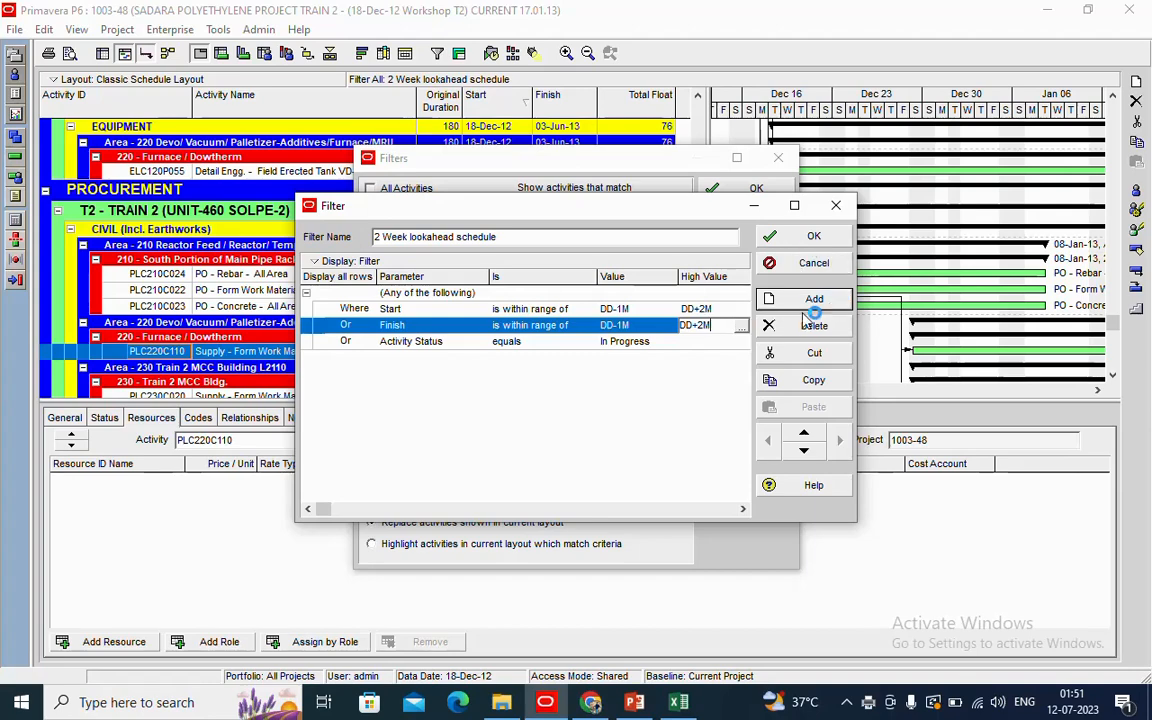
left_click(812, 240)
left_click(758, 251)
left_click(752, 189)
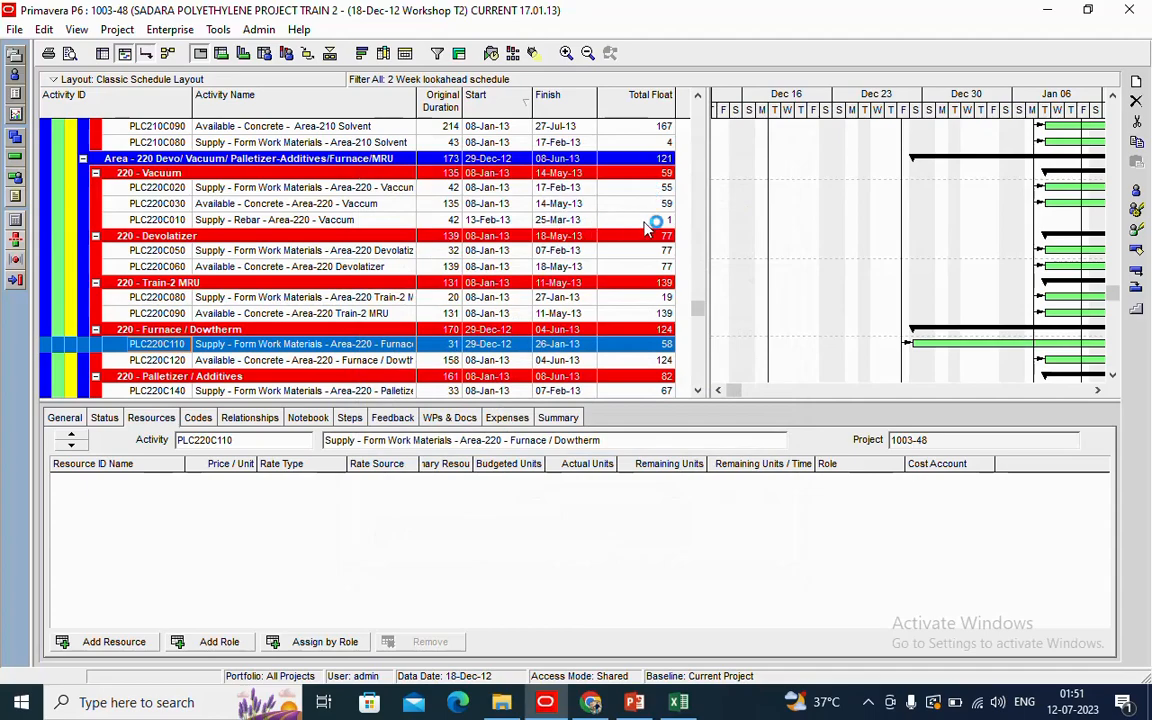
Examine the filtered schedule's timescale in the print preview, and close the preview
left_click_drag(703, 314, 703, 100)
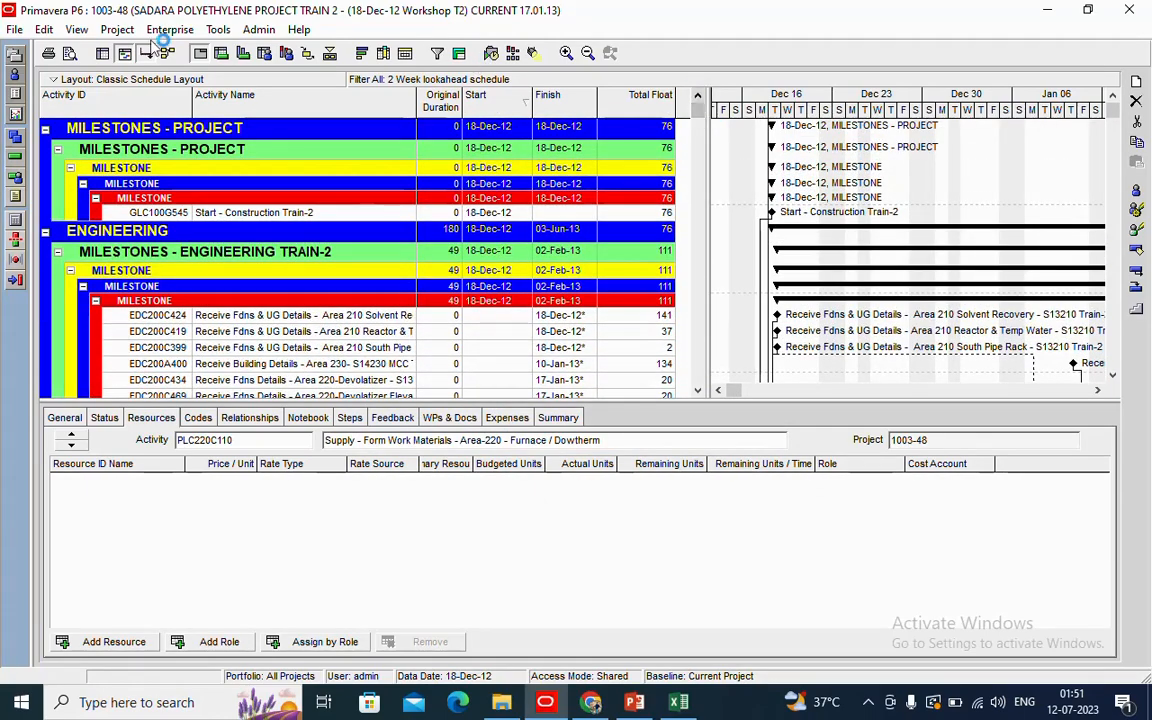
left_click(13, 30)
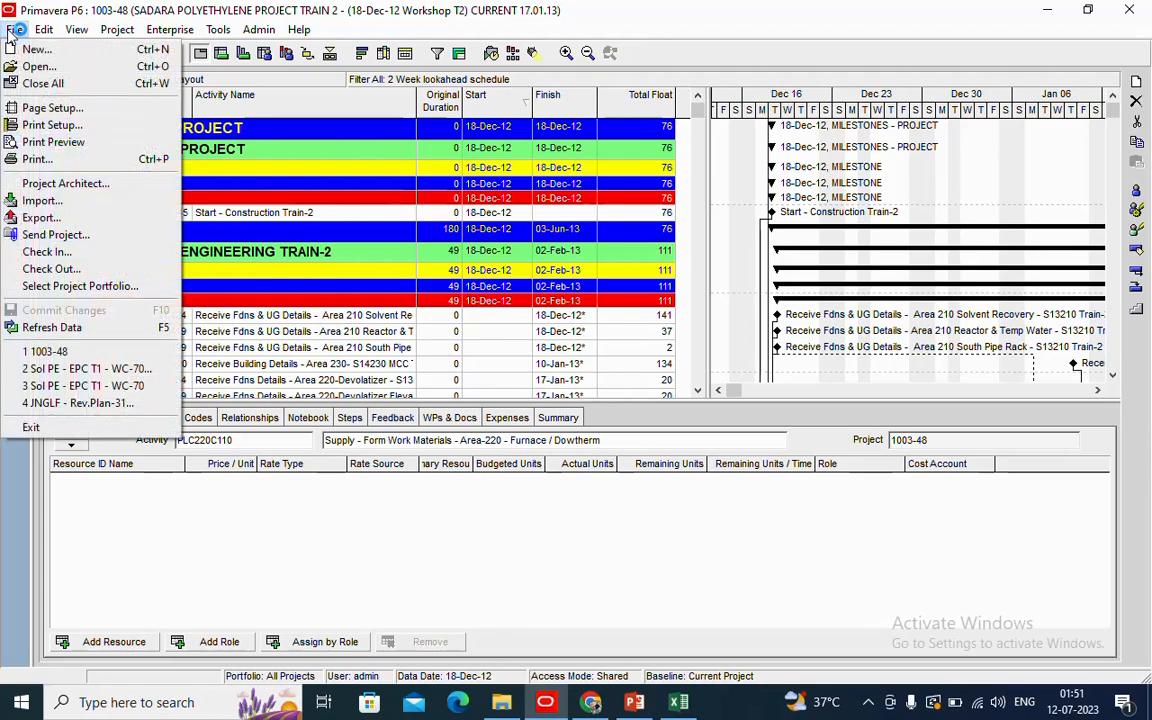
left_click(41, 142)
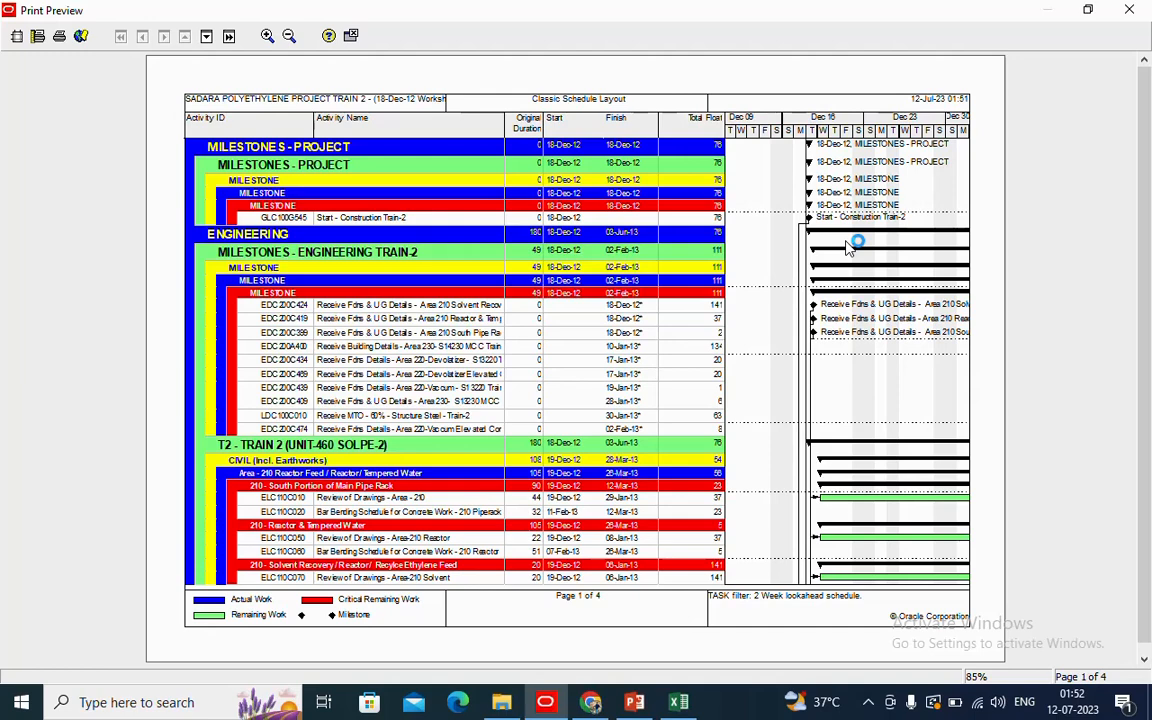
left_click(352, 37)
Show vertical sight lines in the bar chart, with major lines every 1 month and minor lines every 1 week
left_click(784, 150)
right_click(784, 152)
left_click(835, 207)
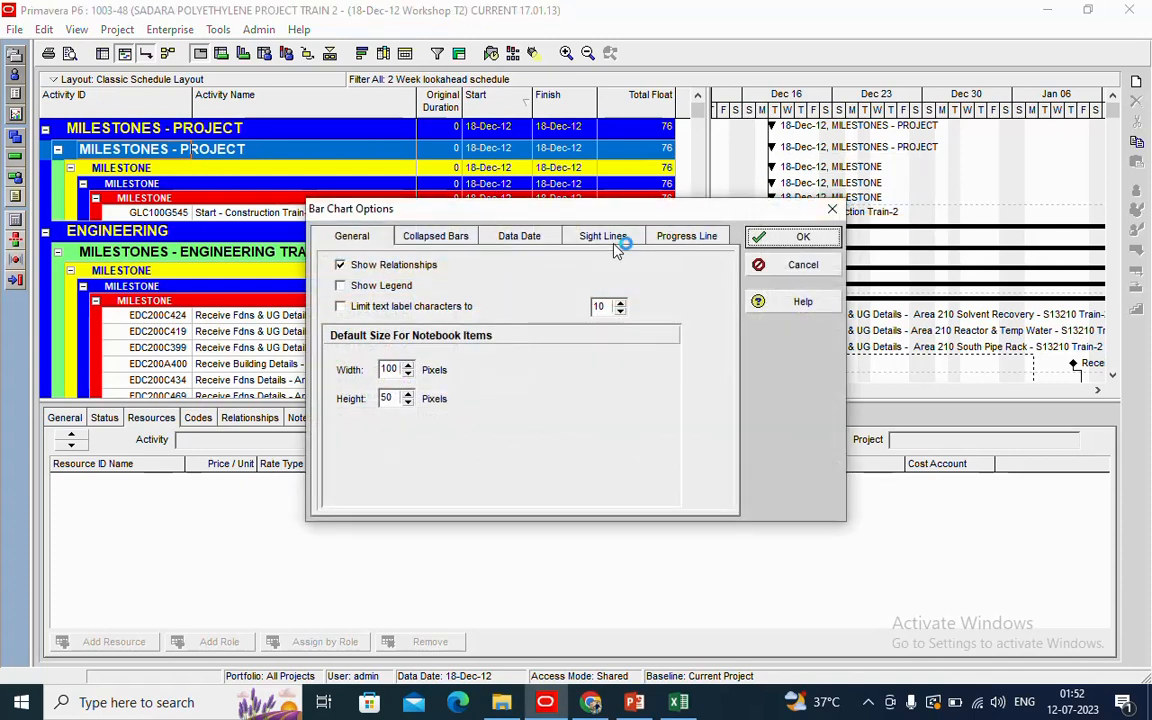
left_click(604, 237)
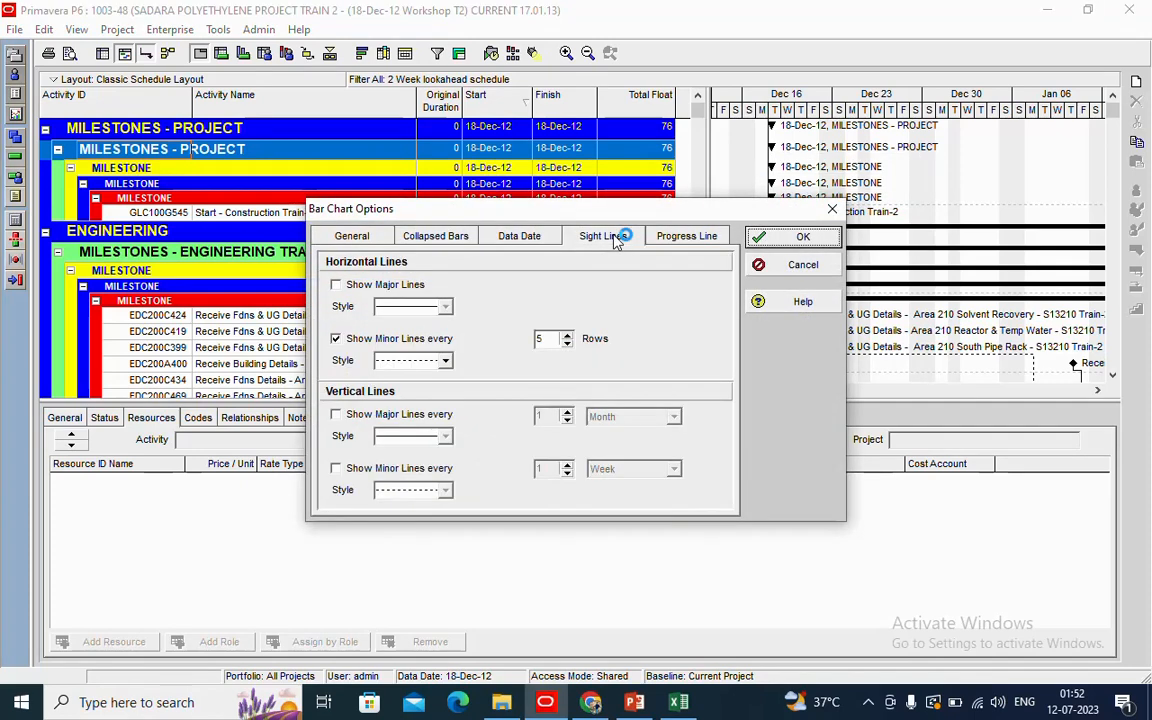
left_click(362, 417)
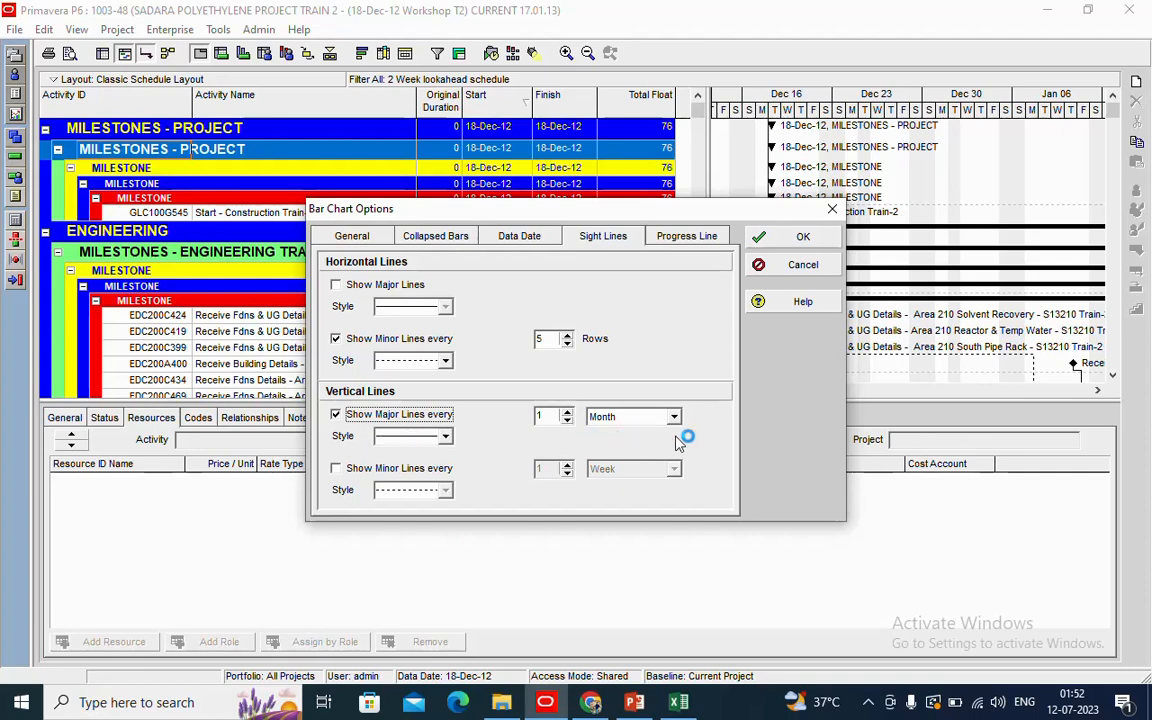
left_click(336, 469)
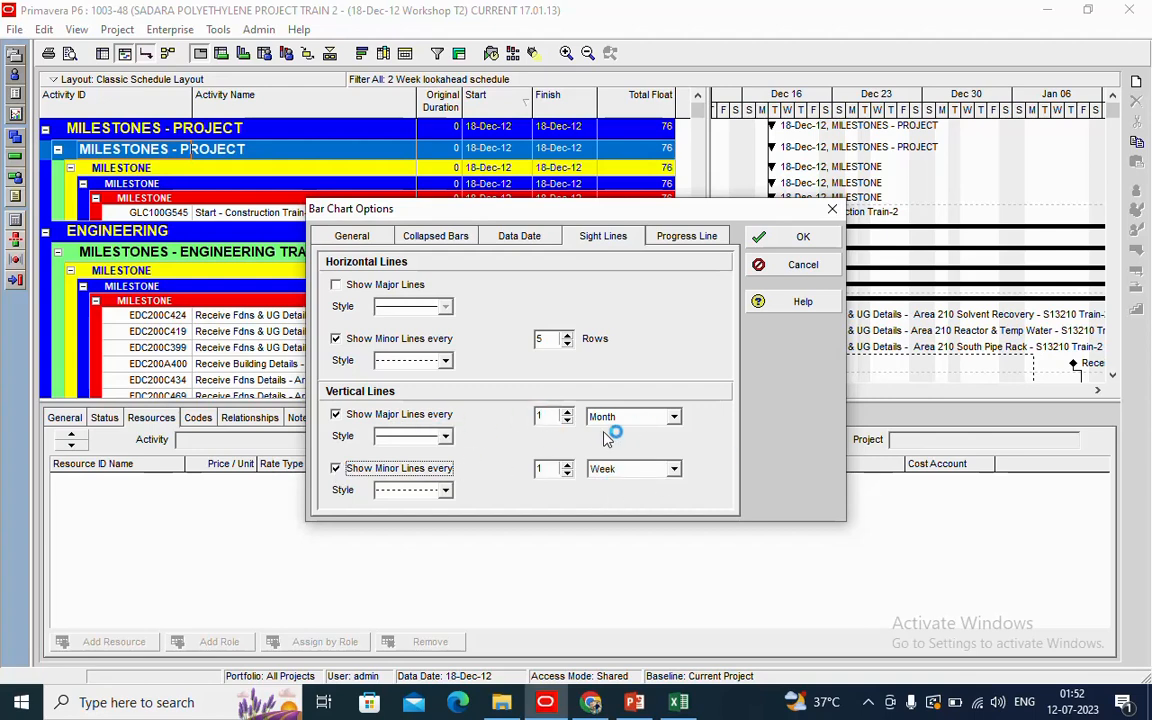
left_click(805, 238)
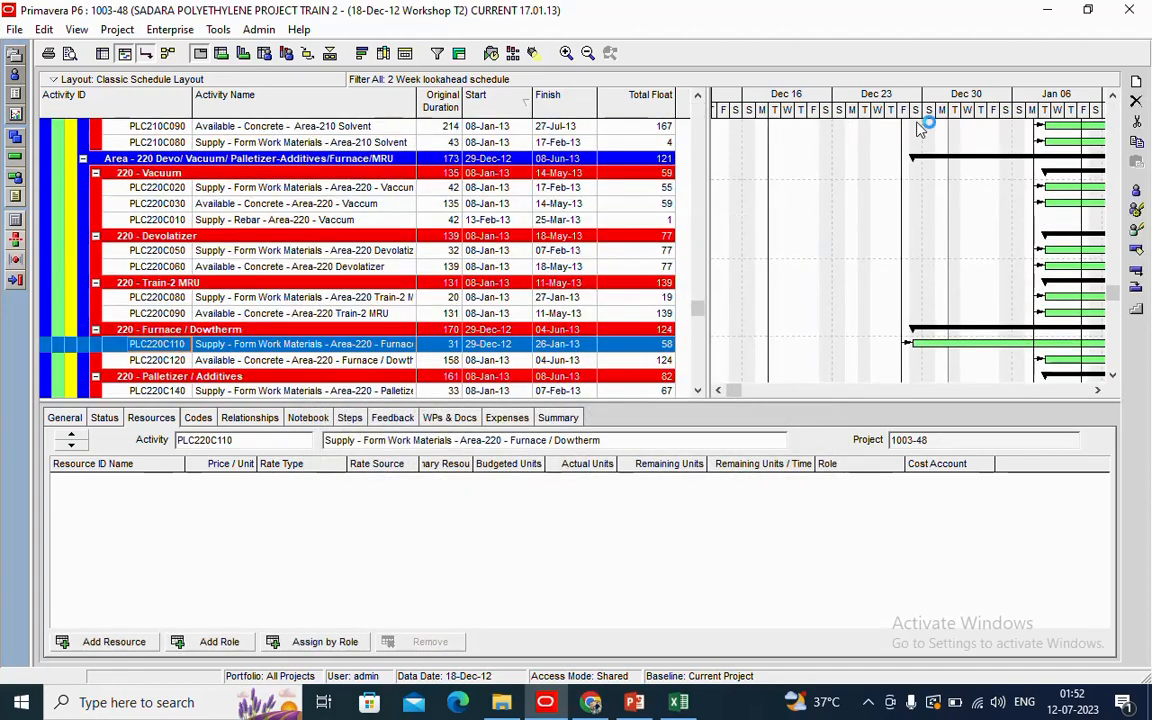
In the print preview's page setup, set the timescale start to DD-1M and finish to DD+2M, and apply it
left_click(16, 30)
mouse_move(44, 29)
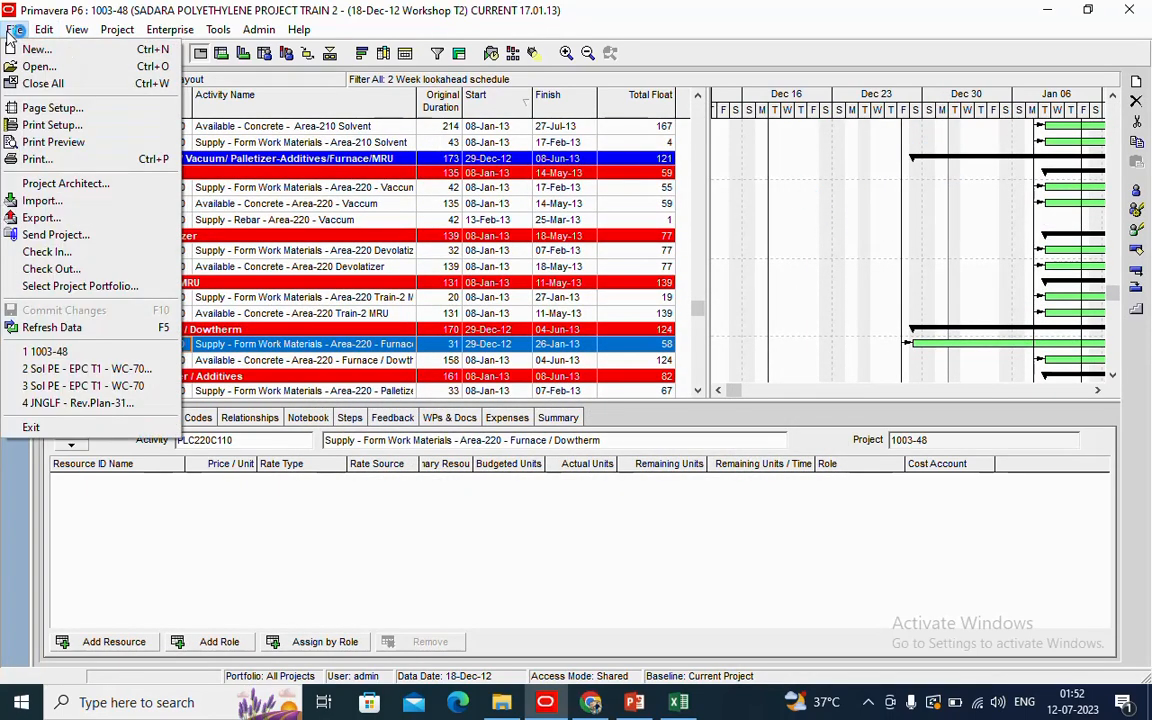
left_click(38, 143)
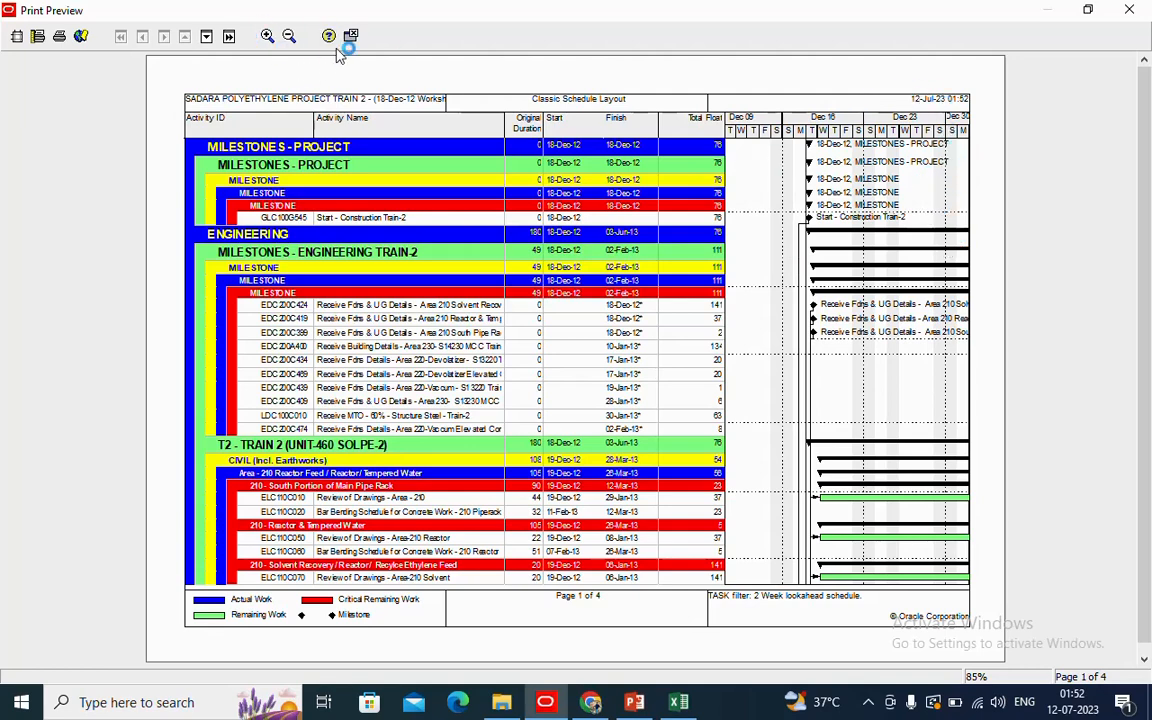
left_click(17, 38)
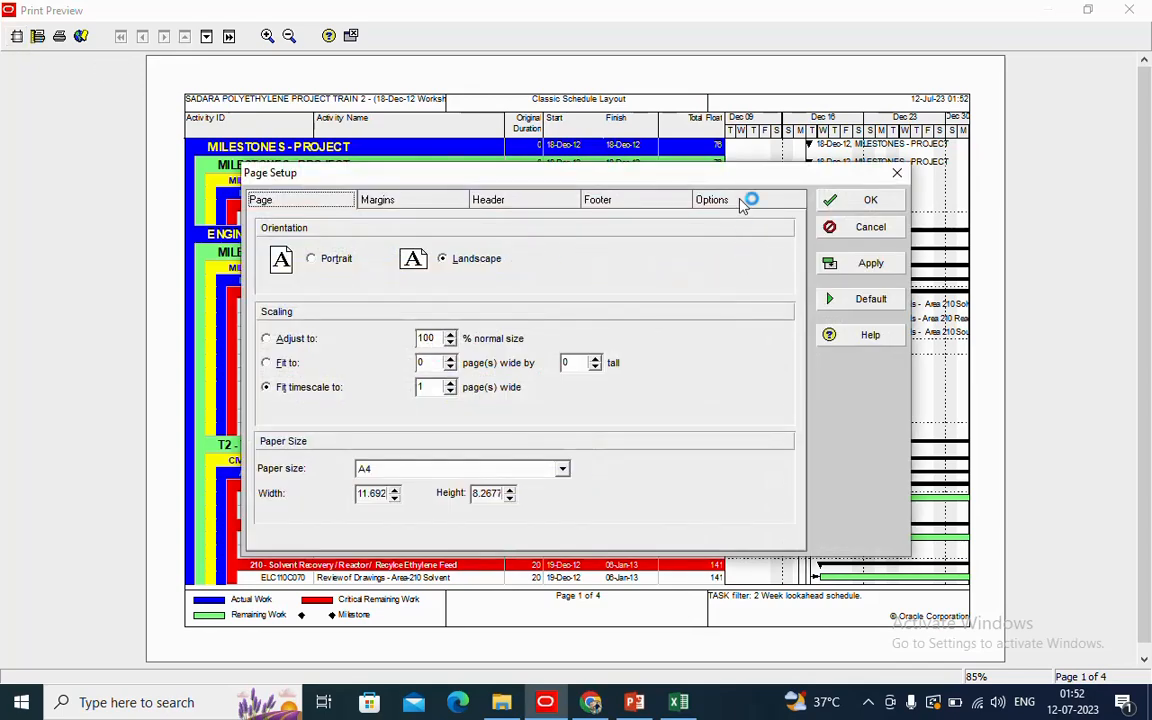
left_click(742, 201)
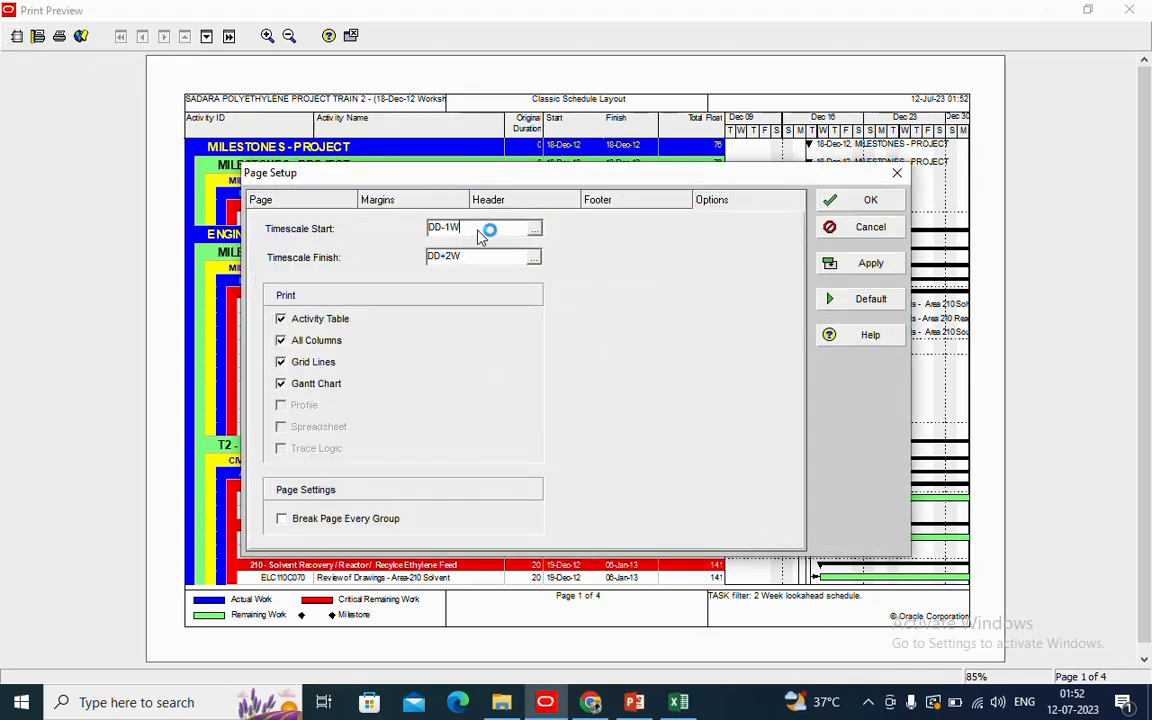
type("M")
key("BackSpace")
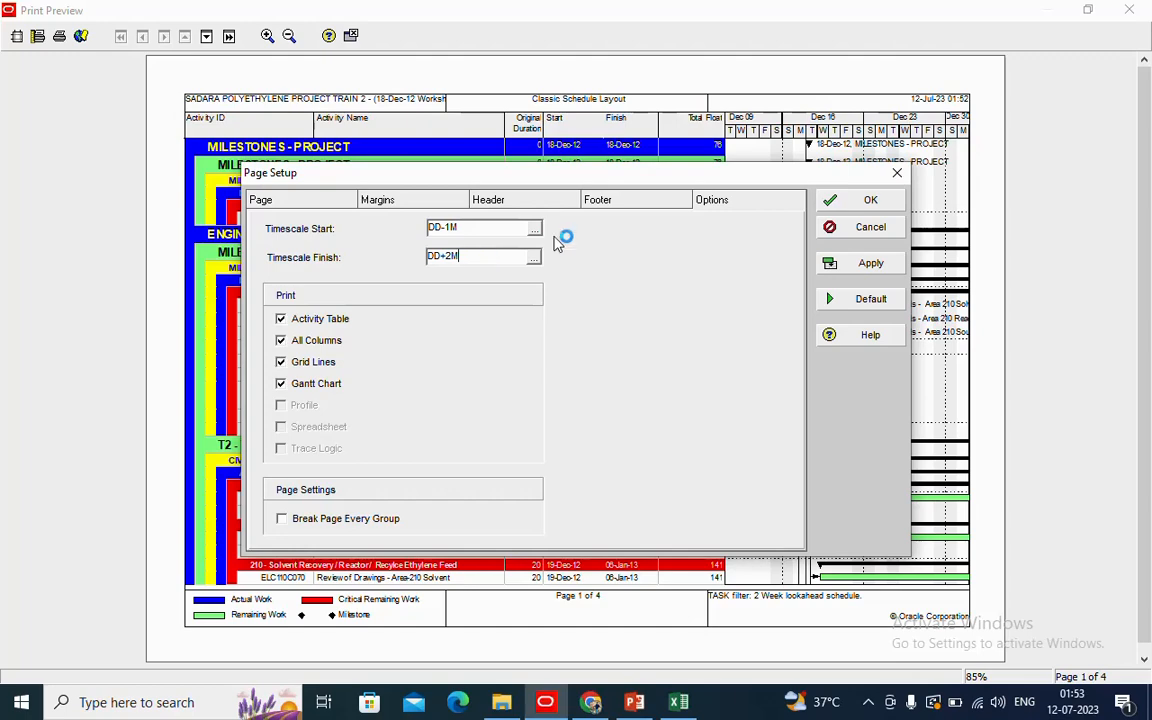
left_click(878, 265)
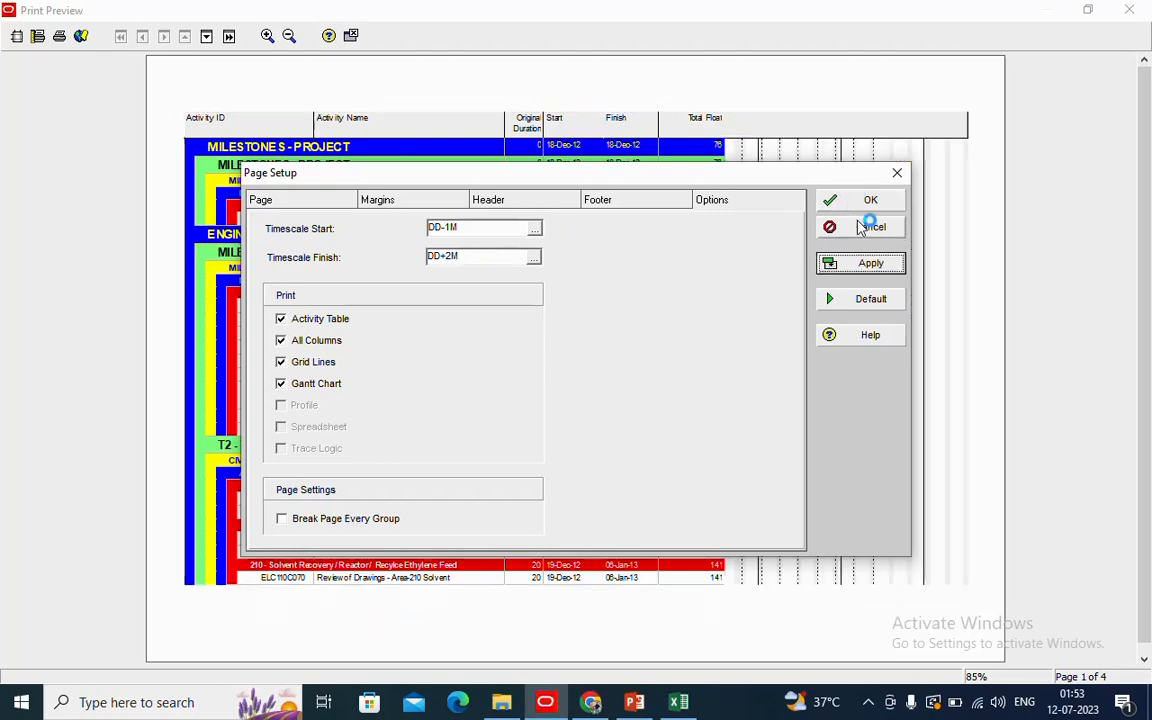
left_click(871, 200)
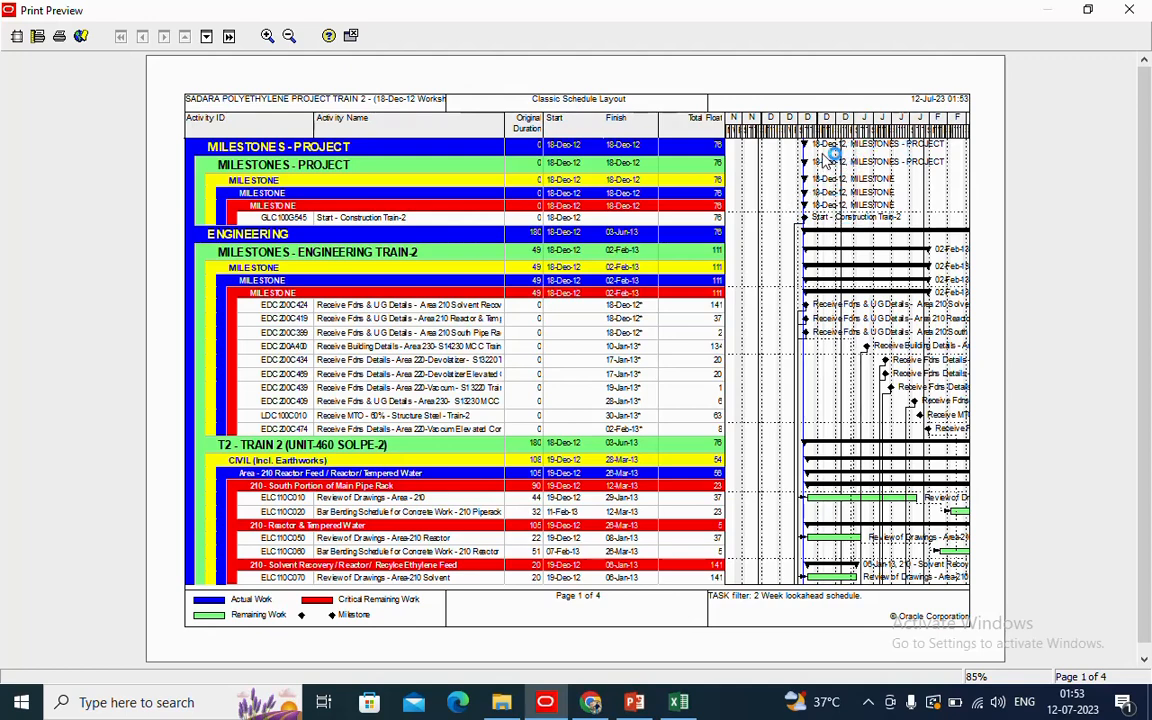
Check the timescale start and finish in the page setup, and close the print preview
left_click(18, 37)
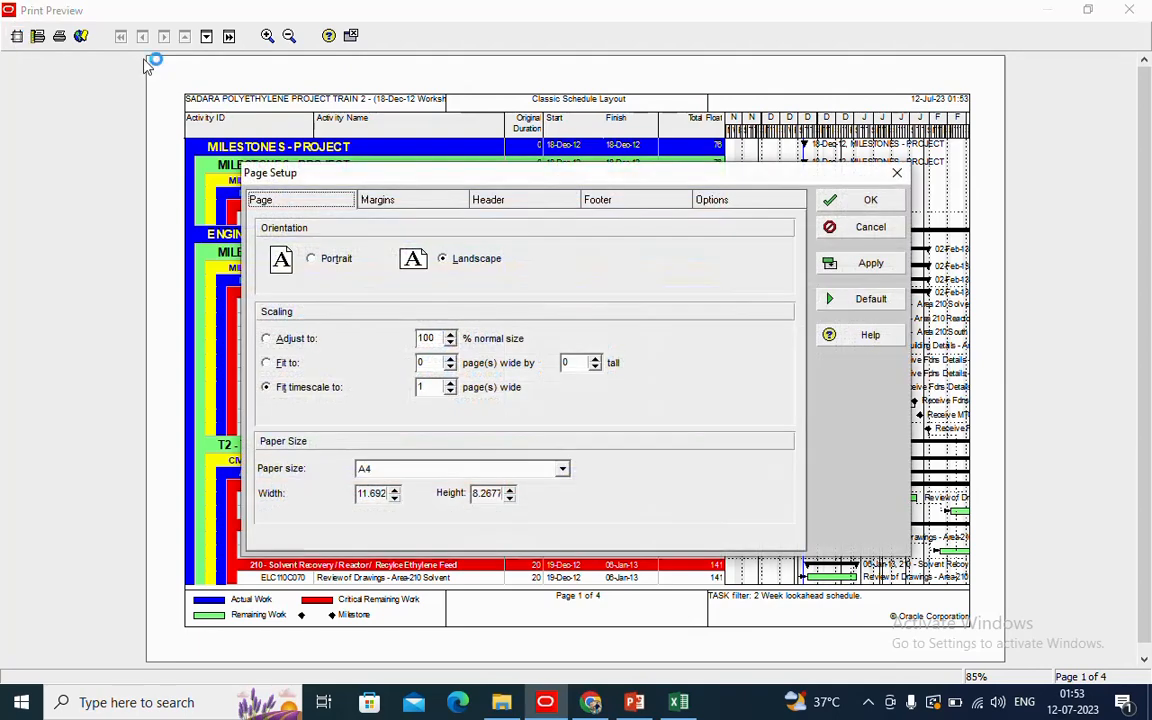
left_click(712, 201)
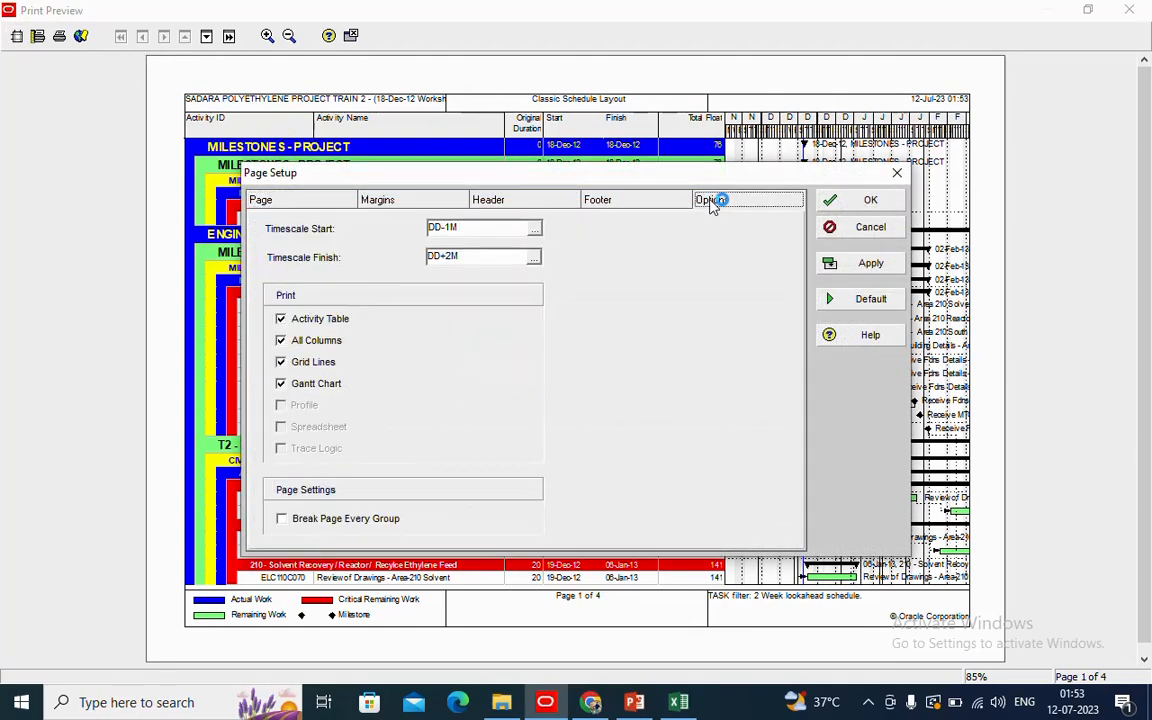
left_click(898, 174)
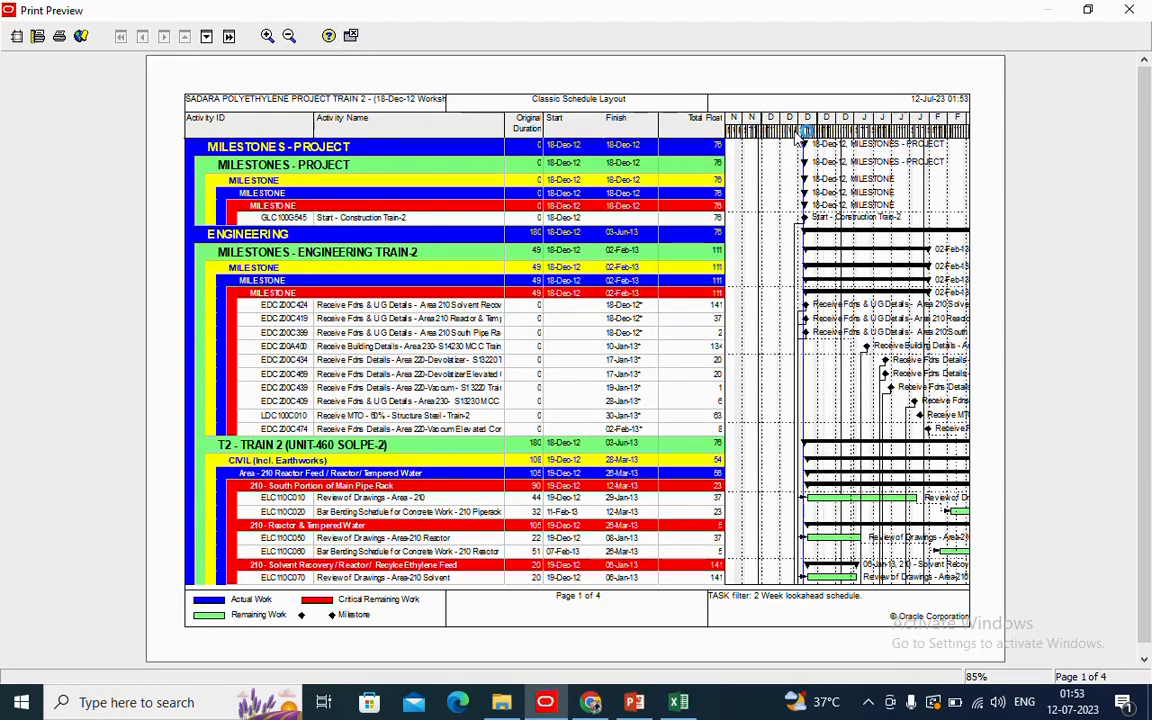
left_click(353, 36)
Change the Gantt chart timescale's date interval to Month/Week and apply it
right_click(787, 131)
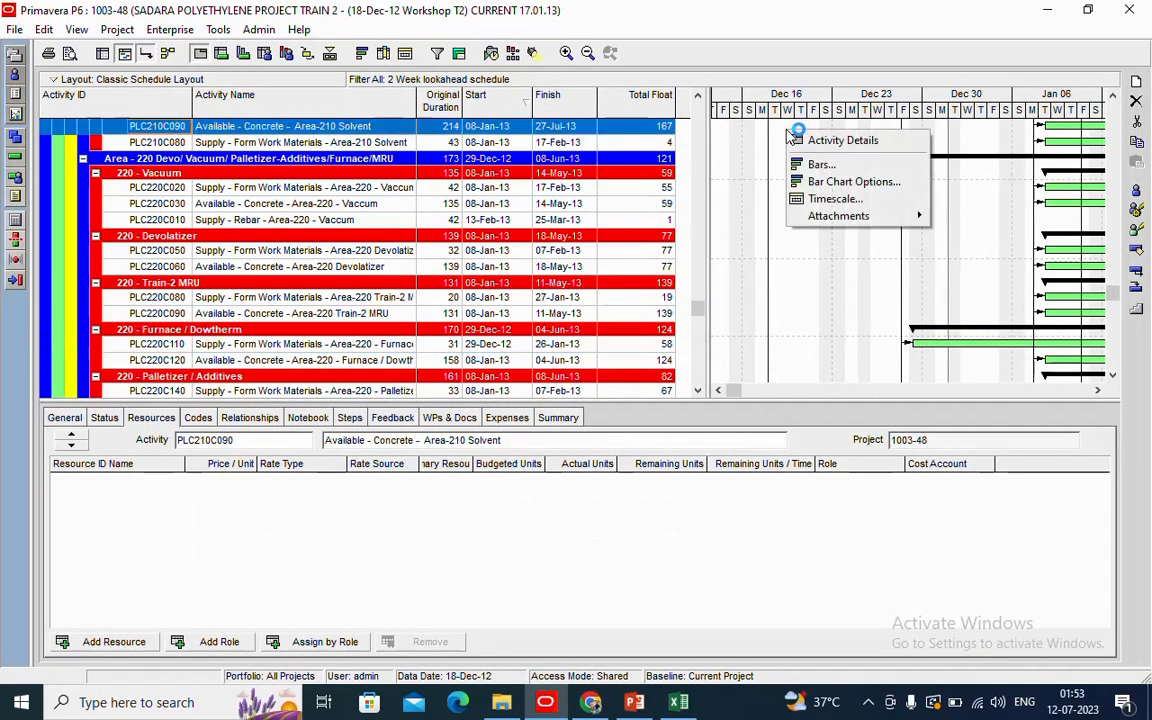
left_click(835, 199)
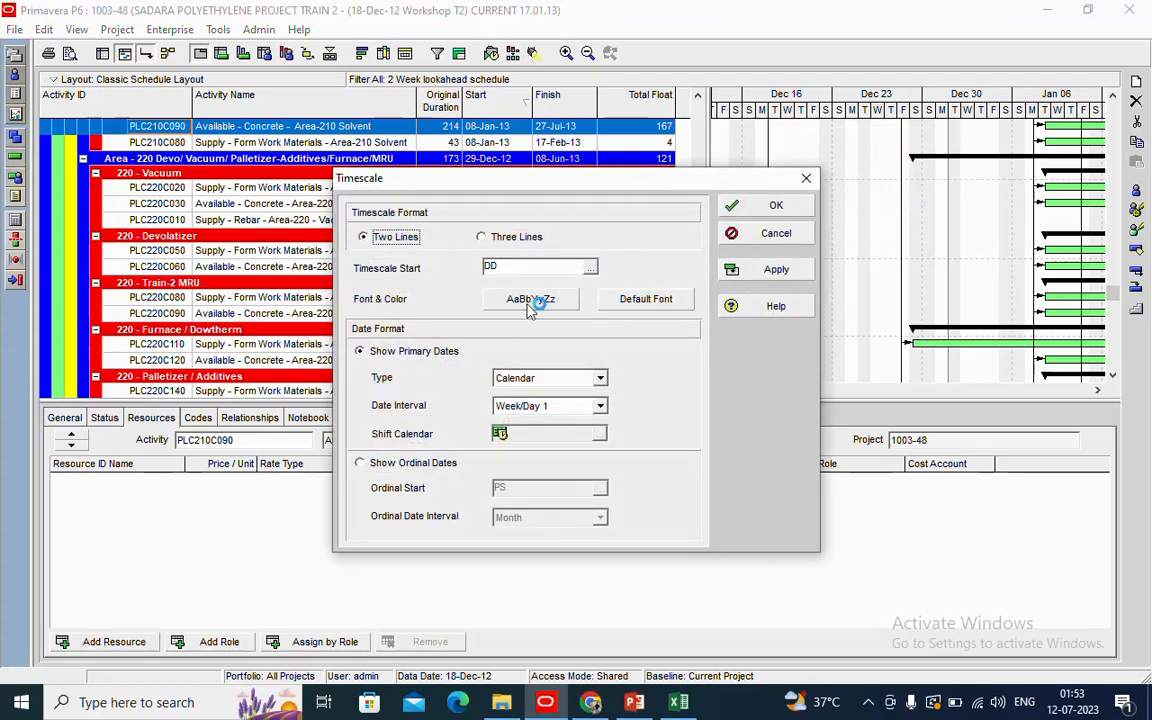
left_click(600, 406)
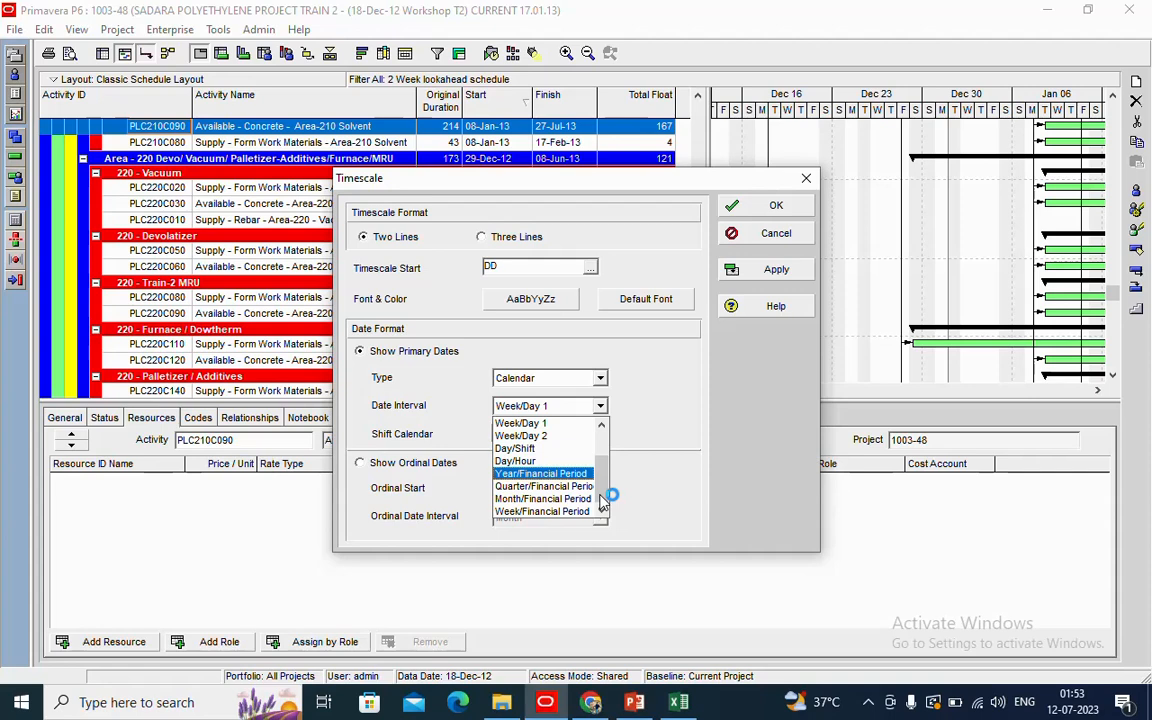
scroll(602, 490, "up", 1)
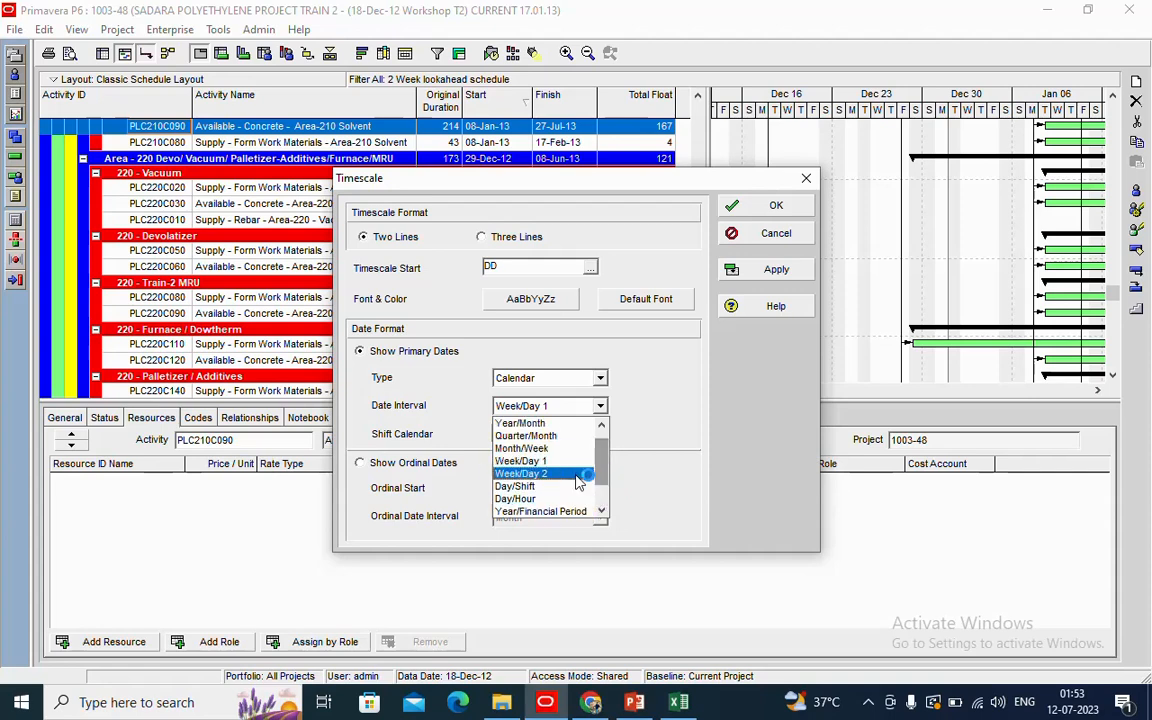
left_click(556, 449)
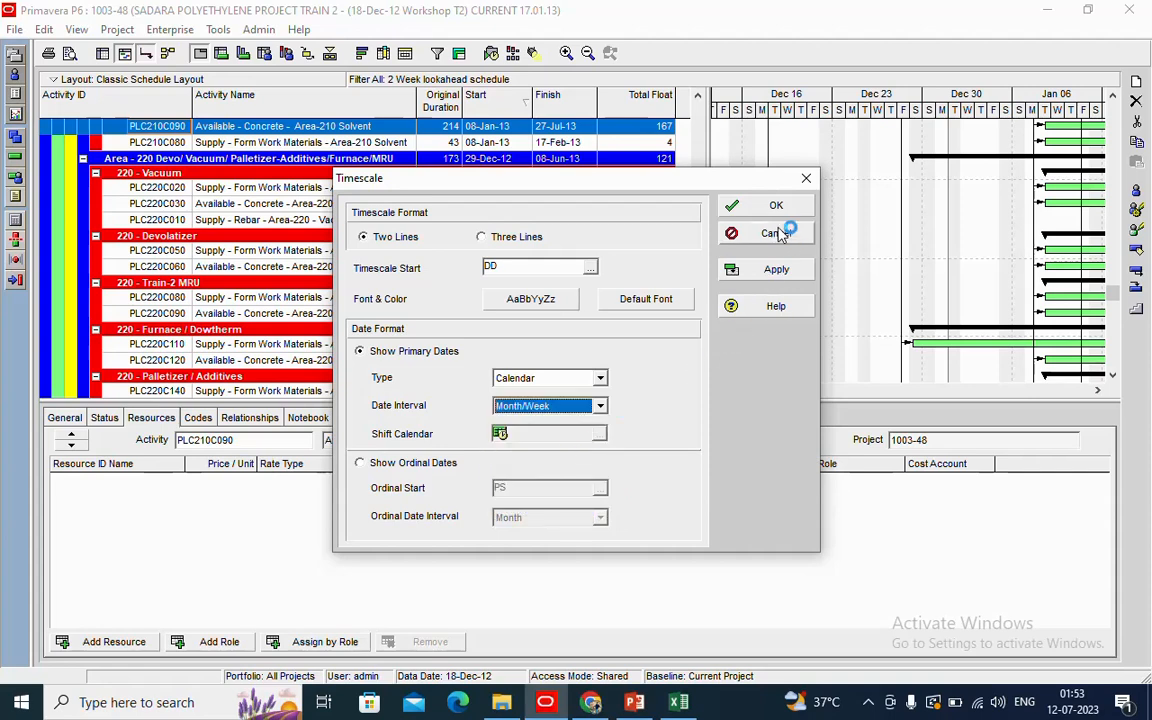
left_click(770, 272)
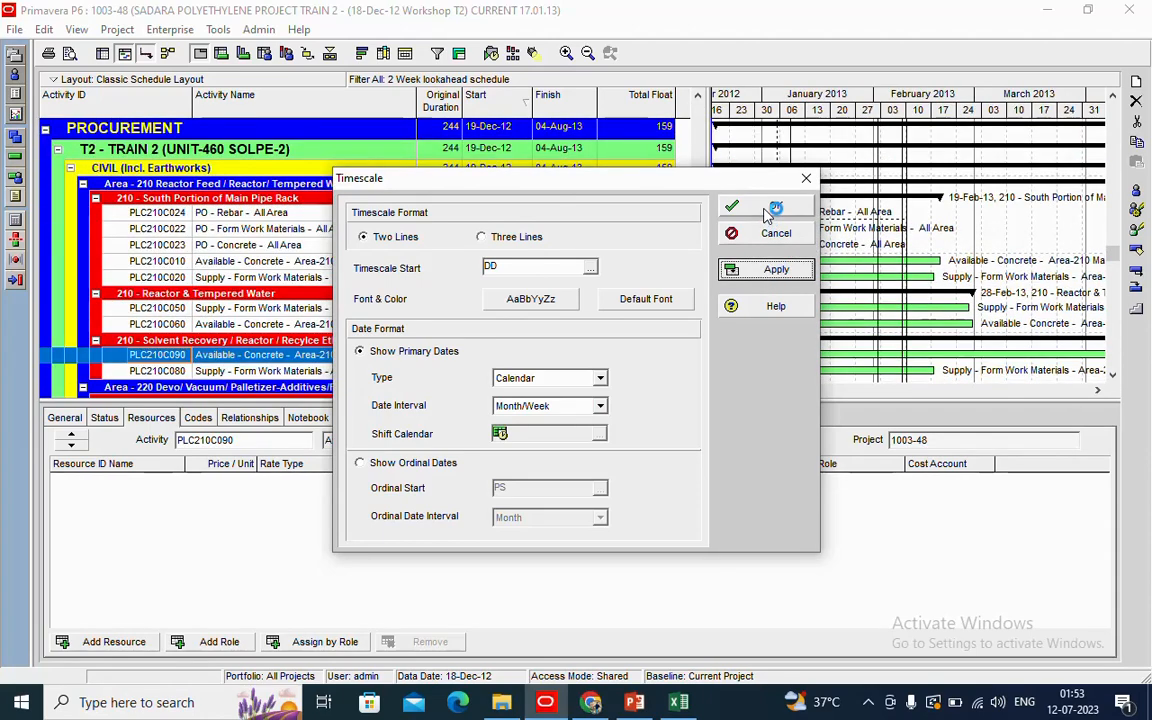
left_click(772, 207)
Examine the monthly lookahead schedule in the print preview, and close the preview
left_click(14, 29)
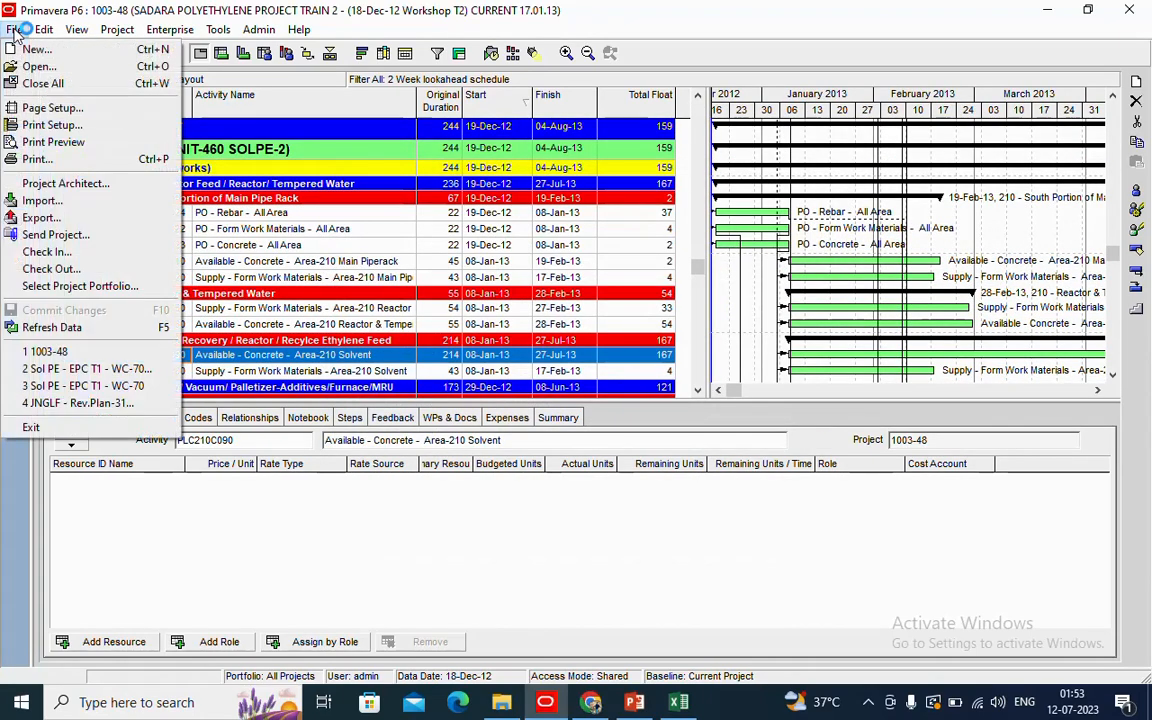
mouse_move(44, 29)
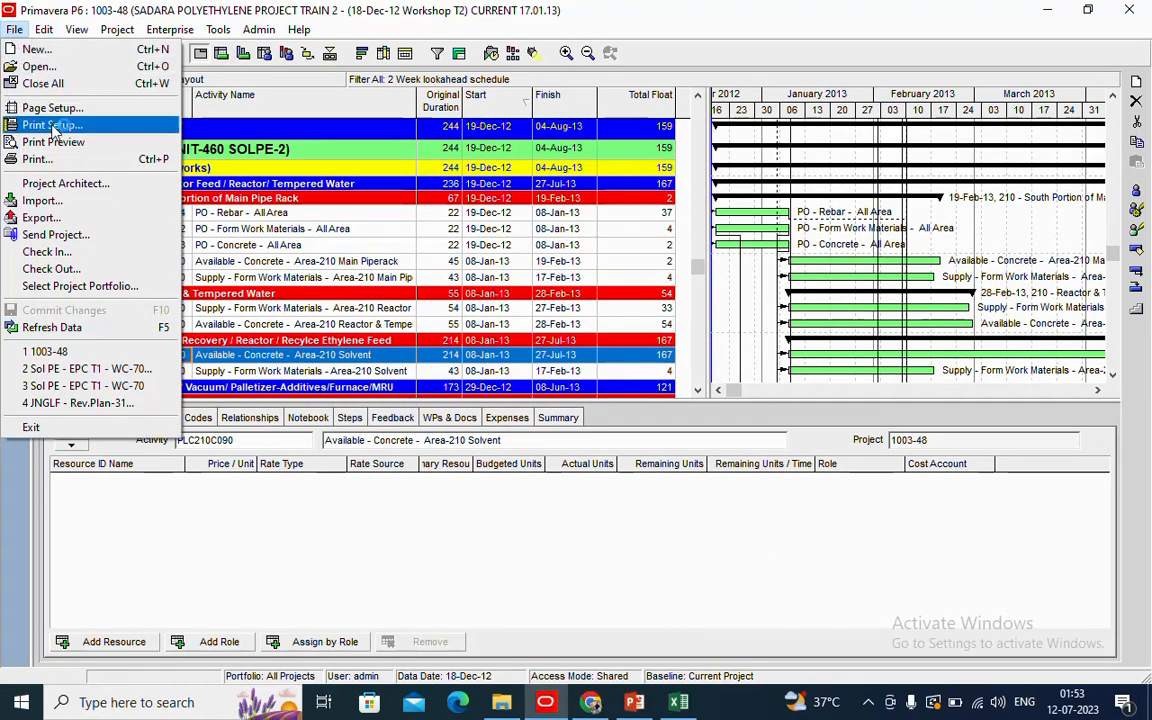
left_click(56, 141)
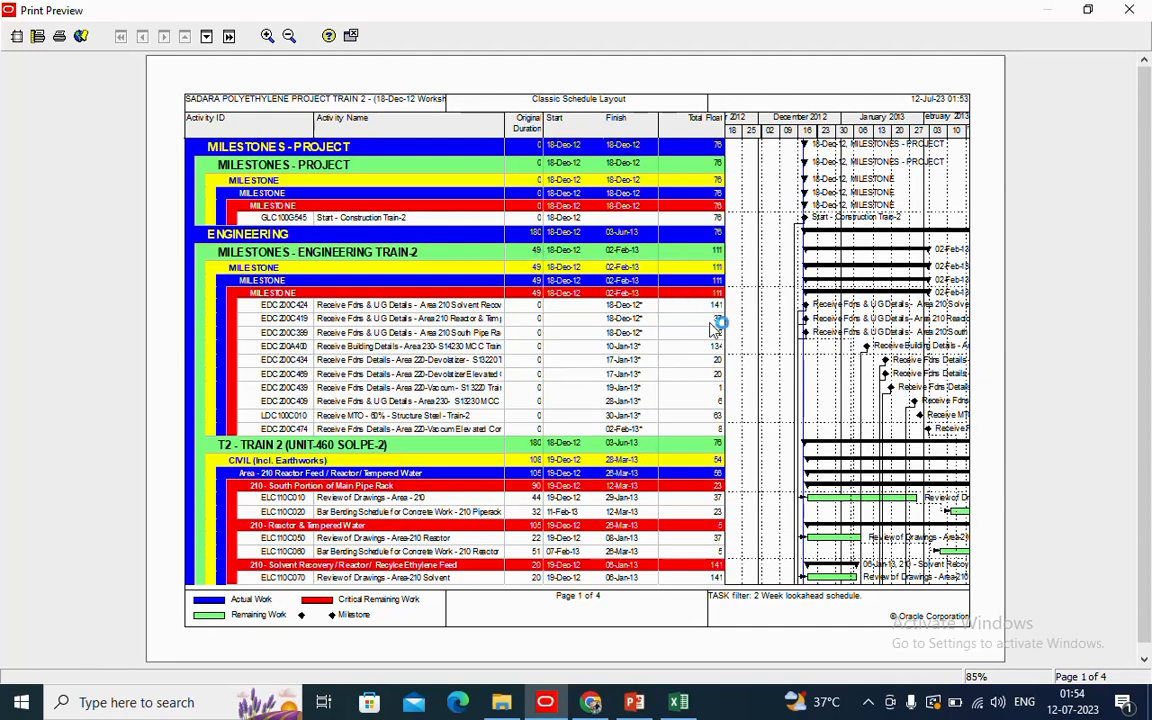
left_click(351, 37)
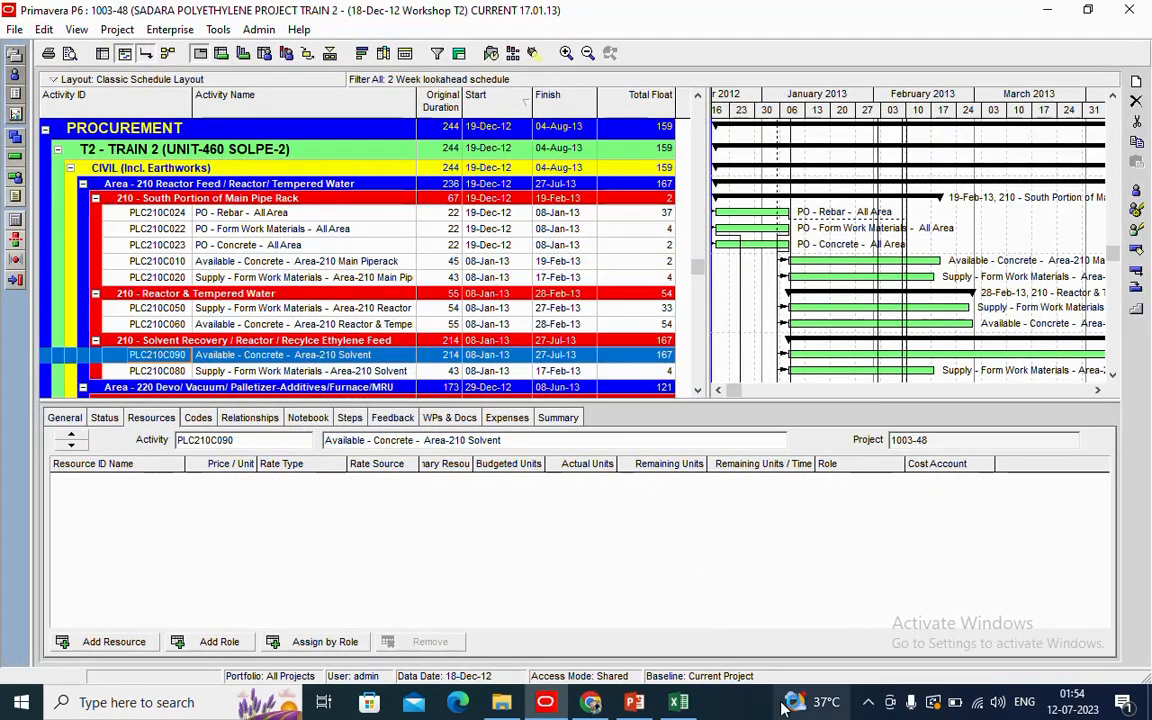
left_click(869, 703)
left_click(869, 666)
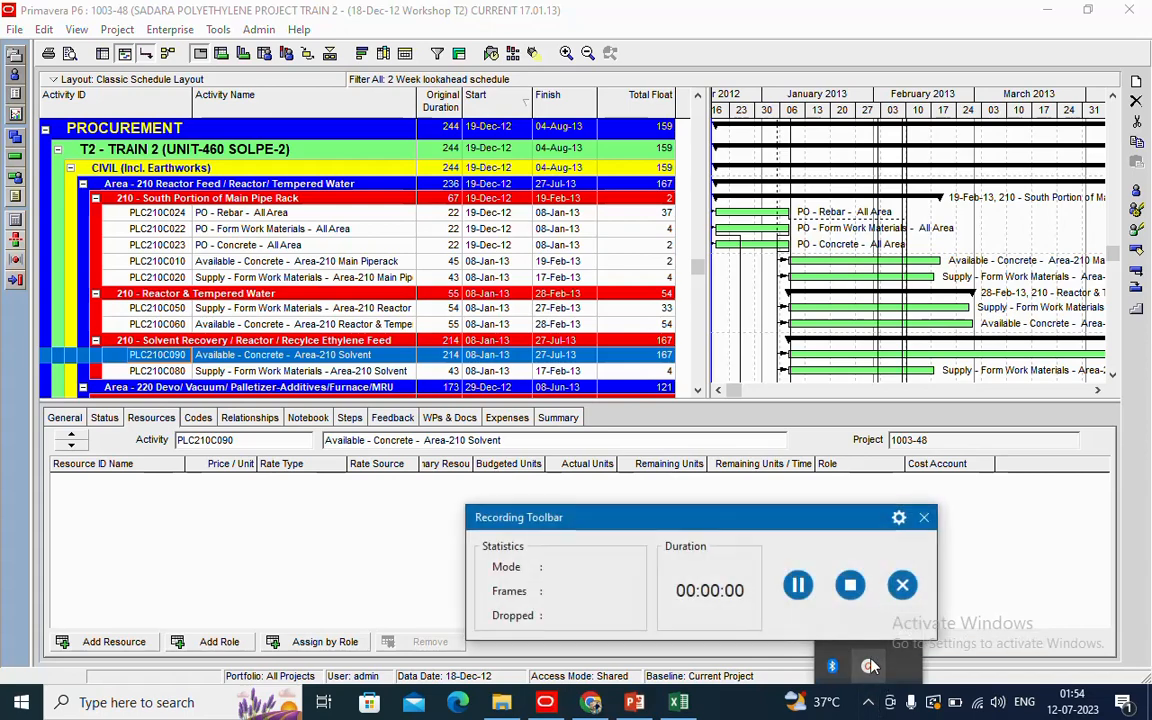